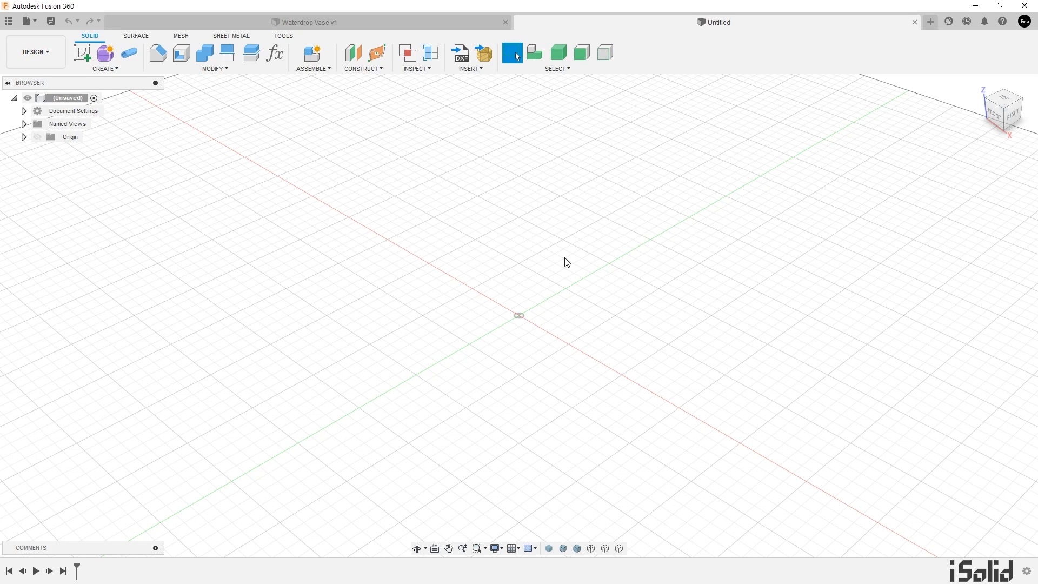
Step: Start a sketch on the front XZ plane and draw a 200 mm diameter circle centred on the origin
{"action": "left_click", "coordinate": [83, 53]}
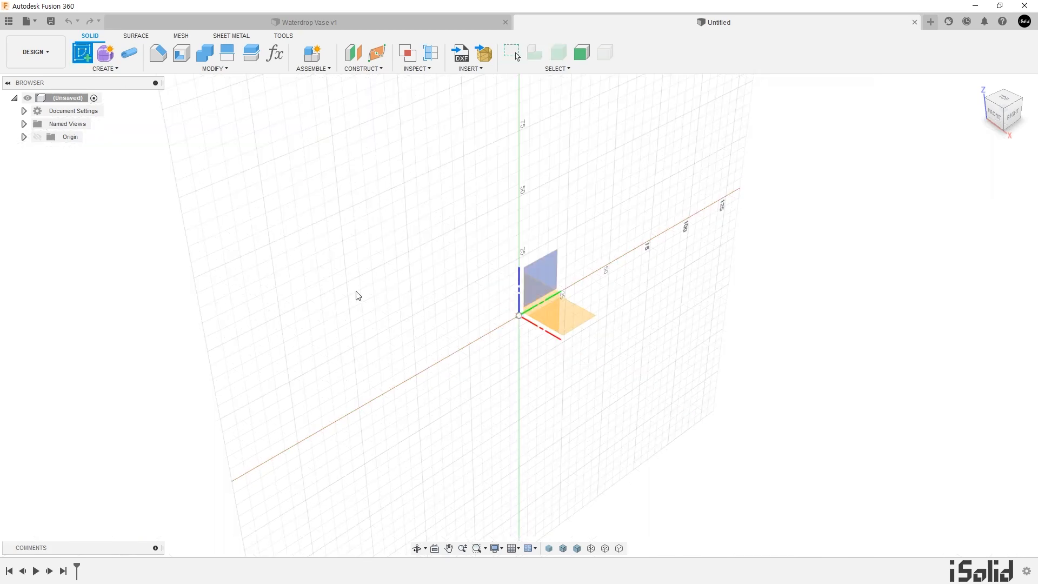
{"action": "left_click", "coordinate": [546, 300]}
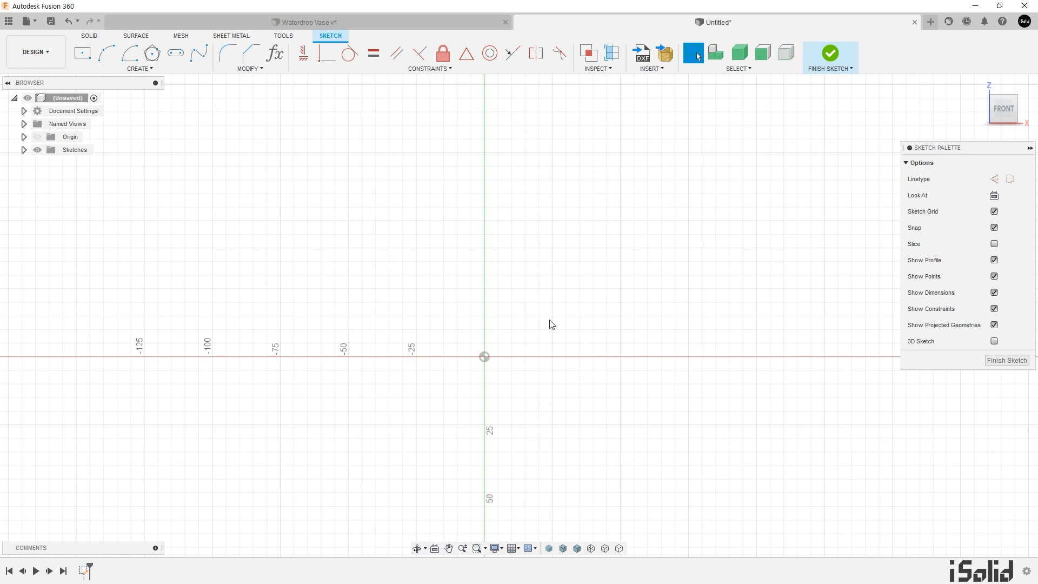
{"action": "middle_click_drag", "start_coordinate": [551, 325], "coordinate": [538, 295]}
{"action": "key", "text": "c"}
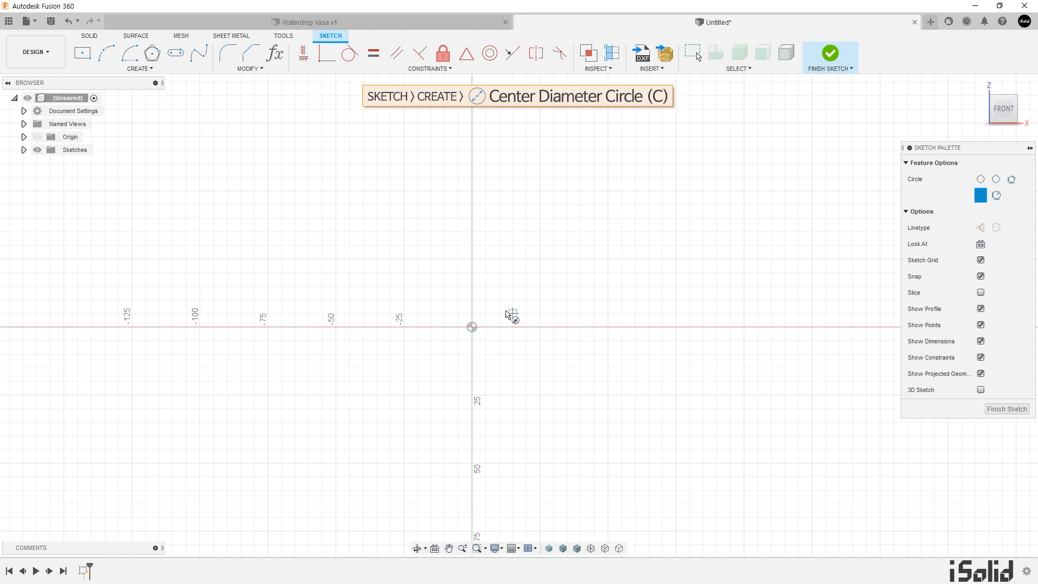
{"action": "left_click", "coordinate": [473, 327]}
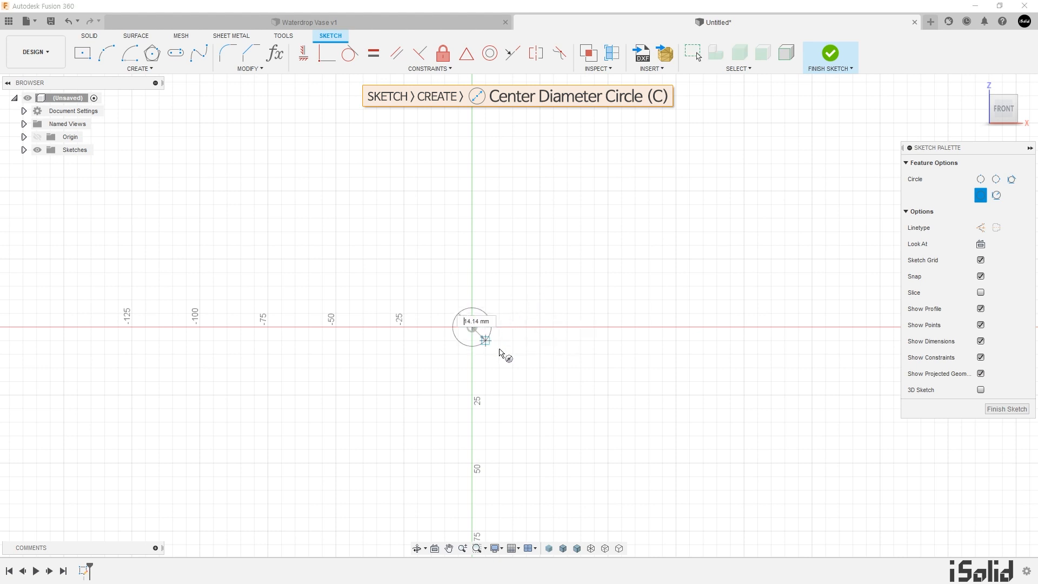
{"action": "type", "text": "200"}
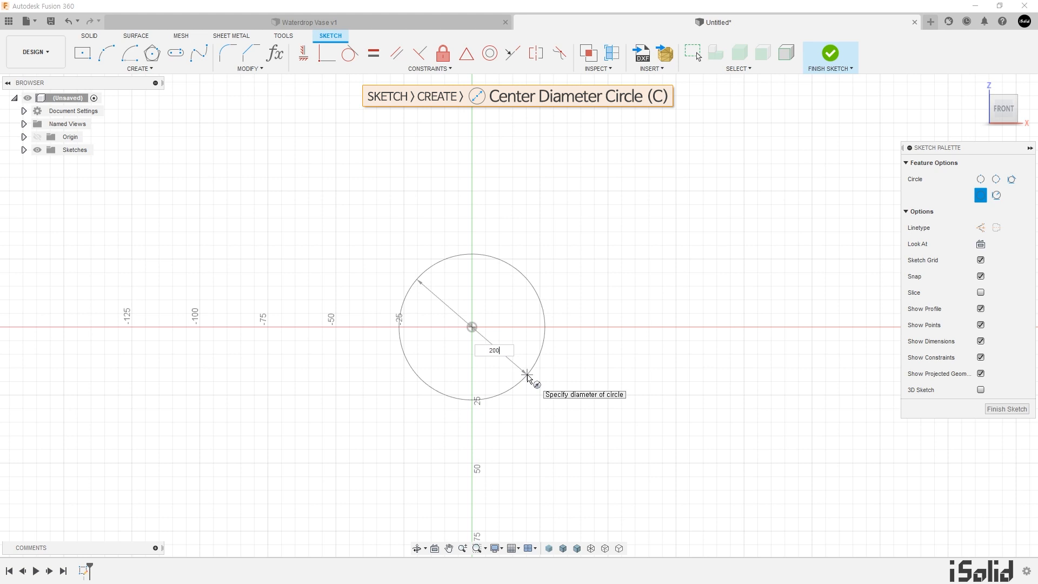
{"action": "key", "text": "Return"}
{"action": "scroll", "coordinate": [535, 362], "scroll_direction": "down", "scroll_amount": 3}
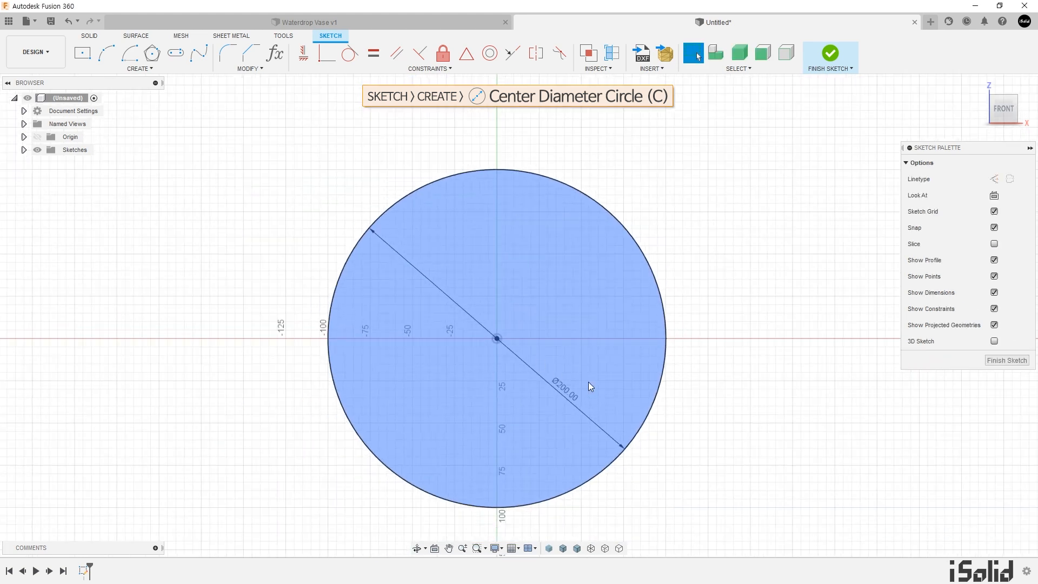
{"action": "scroll", "coordinate": [700, 419], "scroll_direction": "down", "scroll_amount": 1}
{"action": "middle_click_drag", "start_coordinate": [698, 419], "coordinate": [677, 378]}
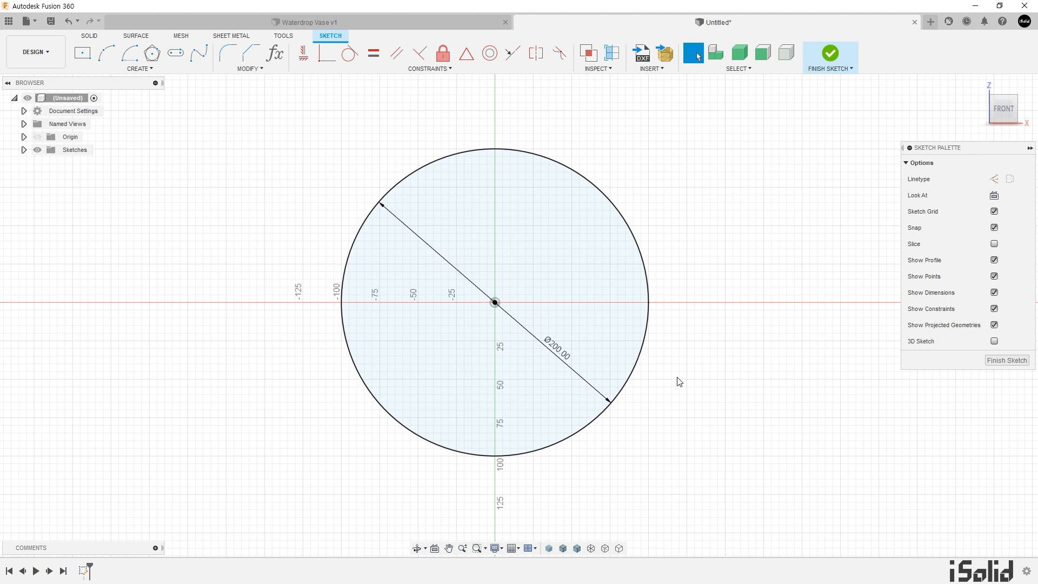
Step: Draw a horizontal line about 197.5 mm long across the circle, slightly above its centre, ending on the circle at both sides
{"action": "key", "text": "l"}
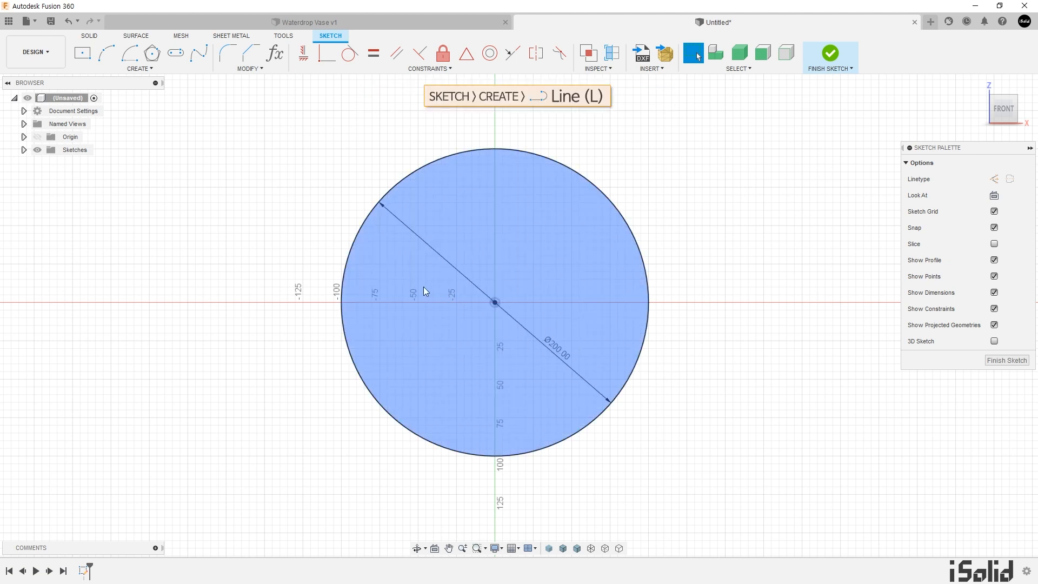
{"action": "left_click", "coordinate": [345, 278]}
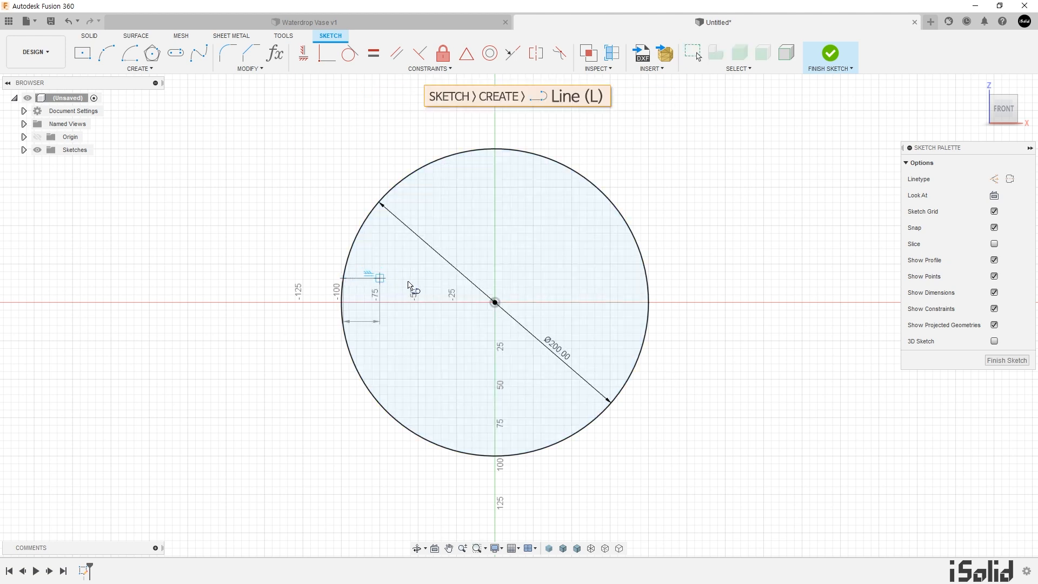
{"action": "double_click", "coordinate": [648, 278]}
{"action": "key", "text": "Escape"}
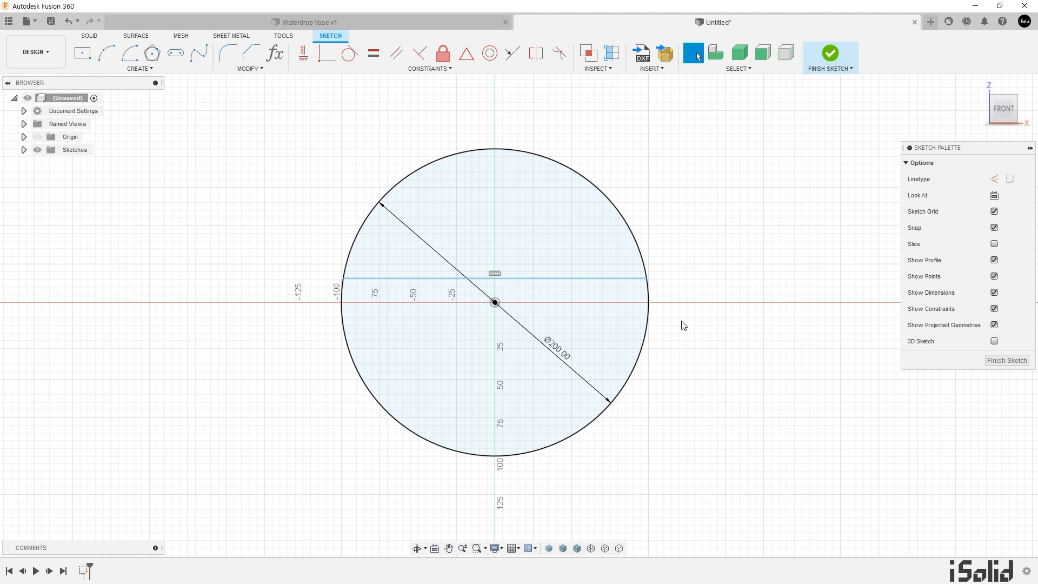
Step: Constrain the horizontal line to be coincident with the origin point
{"action": "left_click", "coordinate": [324, 61]}
{"action": "left_click", "coordinate": [436, 279]}
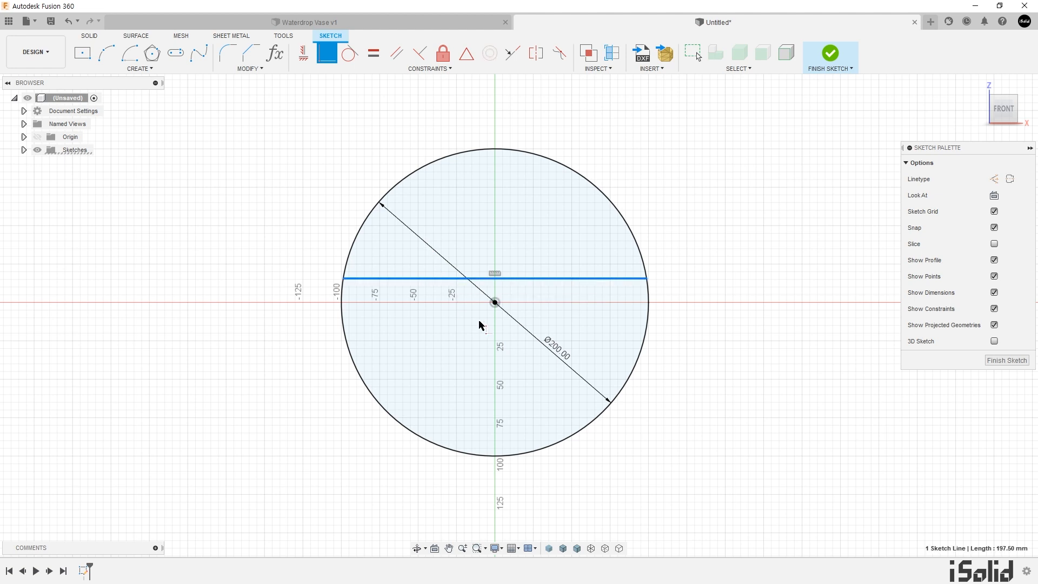
{"action": "left_click", "coordinate": [495, 302]}
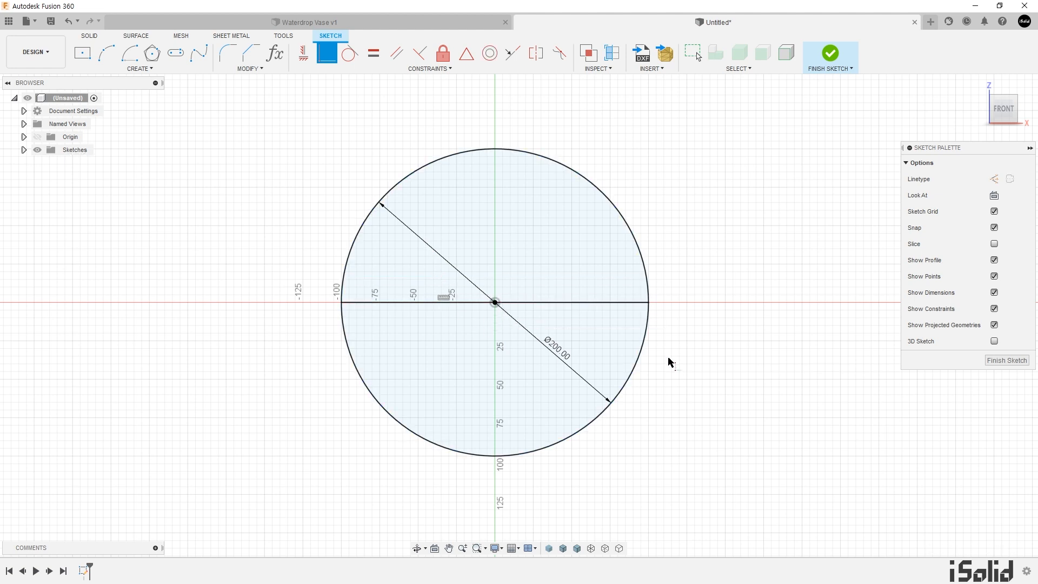
{"action": "key", "text": "Escape"}
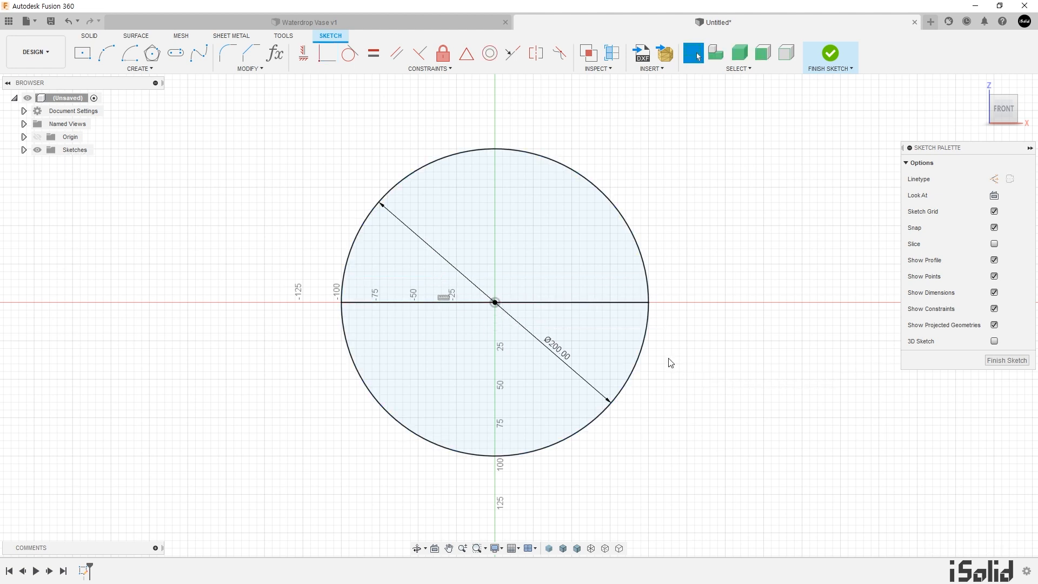
Step: Trim away the upper half of the circle and check that the remaining lower half forms a closed profile
{"action": "key", "text": "t"}
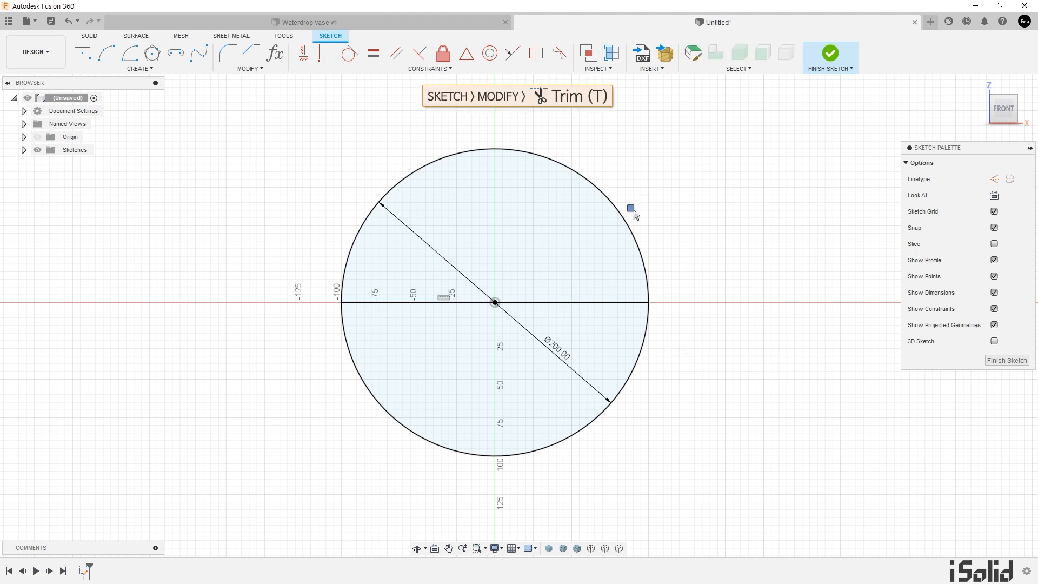
{"action": "left_click", "coordinate": [626, 210]}
{"action": "key", "text": "Escape"}
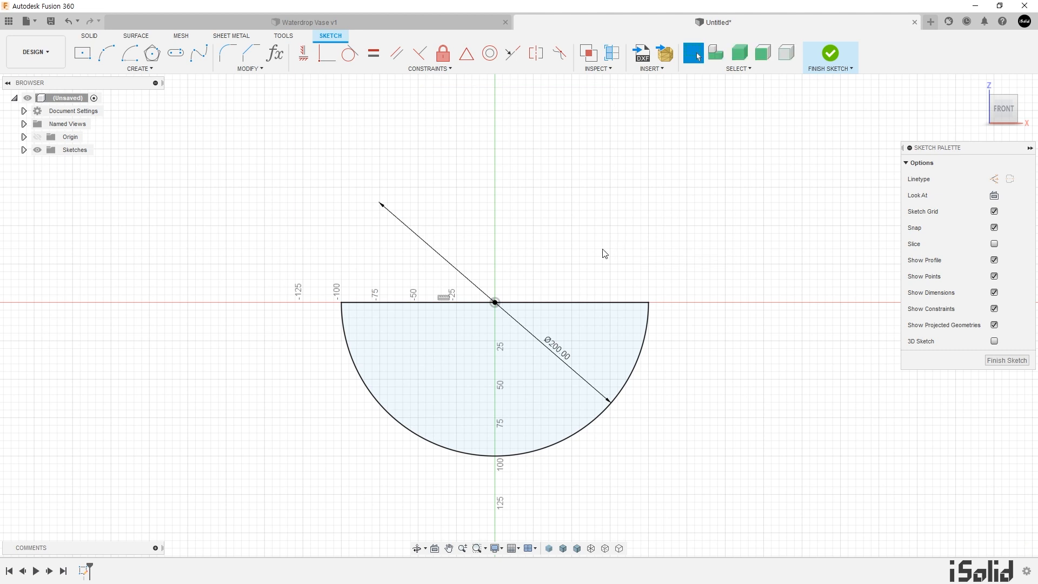
{"action": "left_click", "coordinate": [606, 331]}
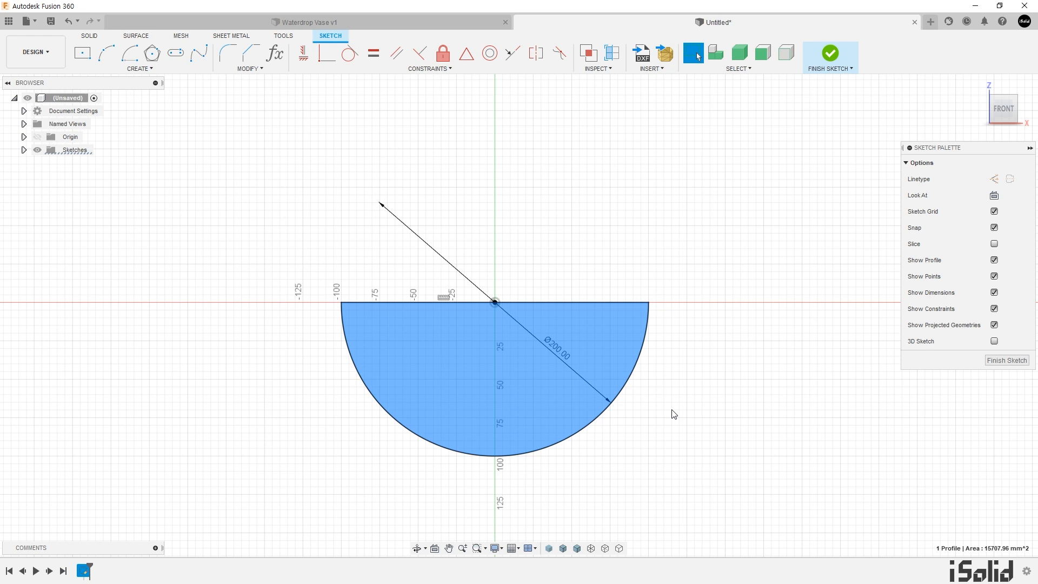
{"action": "left_click", "coordinate": [670, 417]}
Step: Draw a second, slightly smaller circle centred below the half circle so that it overlaps the half circle's lower part
{"action": "mouse_move", "coordinate": [657, 431]}
{"action": "middle_mouse_down"}
{"action": "mouse_move", "coordinate": [659, 392]}
{"action": "mouse_move", "coordinate": [640, 358]}
{"action": "middle_mouse_up"}
{"action": "scroll", "coordinate": [647, 387], "scroll_direction": "down", "scroll_amount": 1}
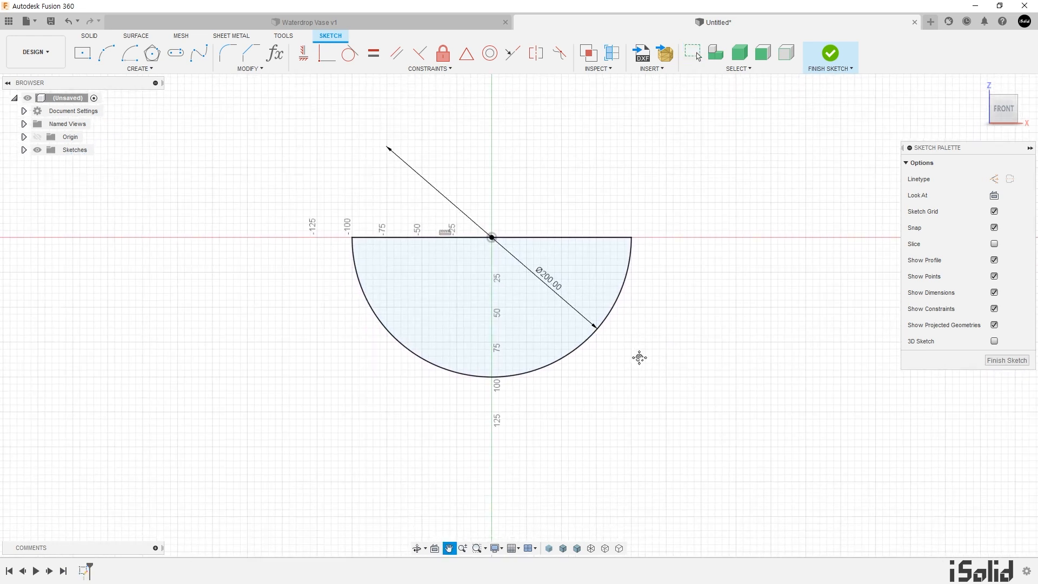
{"action": "key", "text": "c"}
{"action": "left_click", "coordinate": [476, 437]}
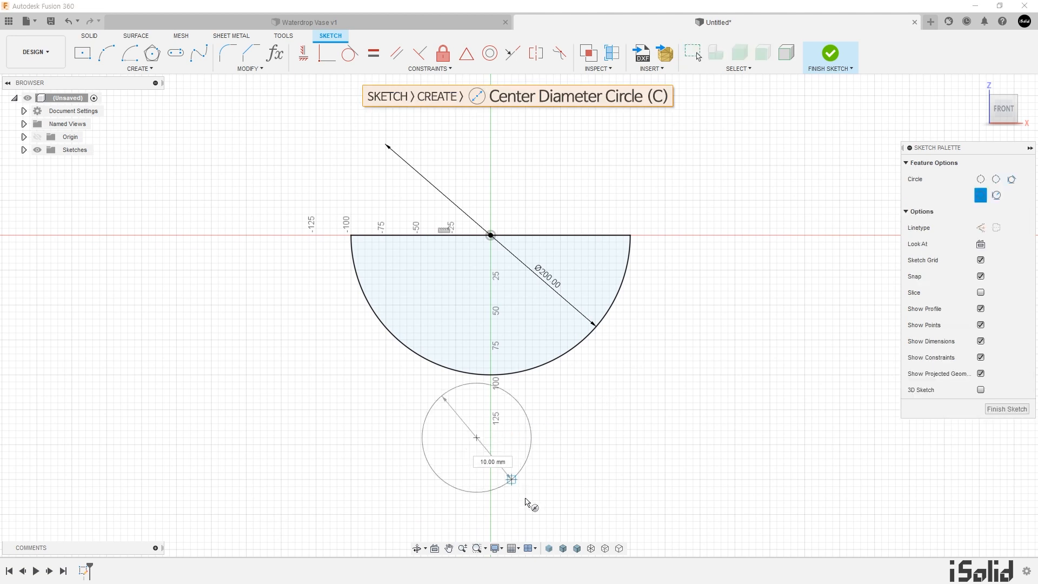
{"action": "left_click", "coordinate": [554, 539]}
{"action": "middle_click_drag", "start_coordinate": [644, 382], "coordinate": [632, 332]}
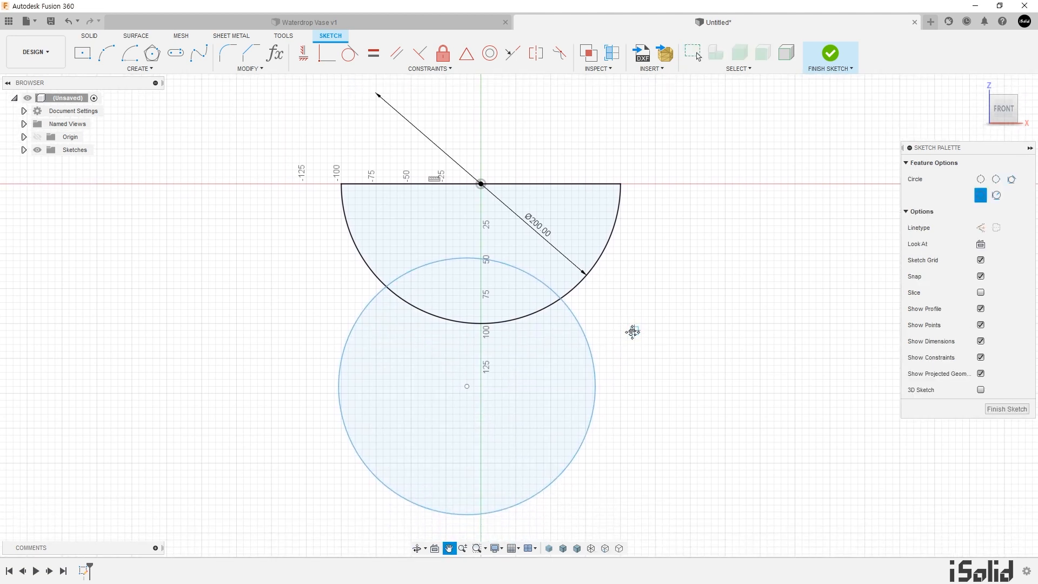
Step: Align the second circle's centre vertically with the origin using a horizontal/vertical constraint
{"action": "left_click", "coordinate": [304, 54]}
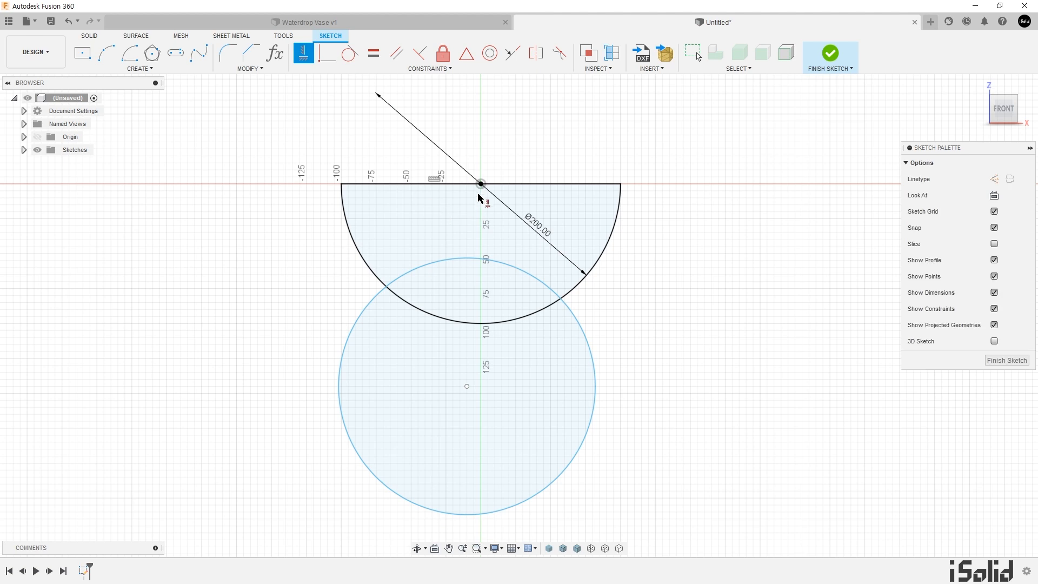
{"action": "left_click", "coordinate": [480, 184]}
{"action": "left_click", "coordinate": [467, 386]}
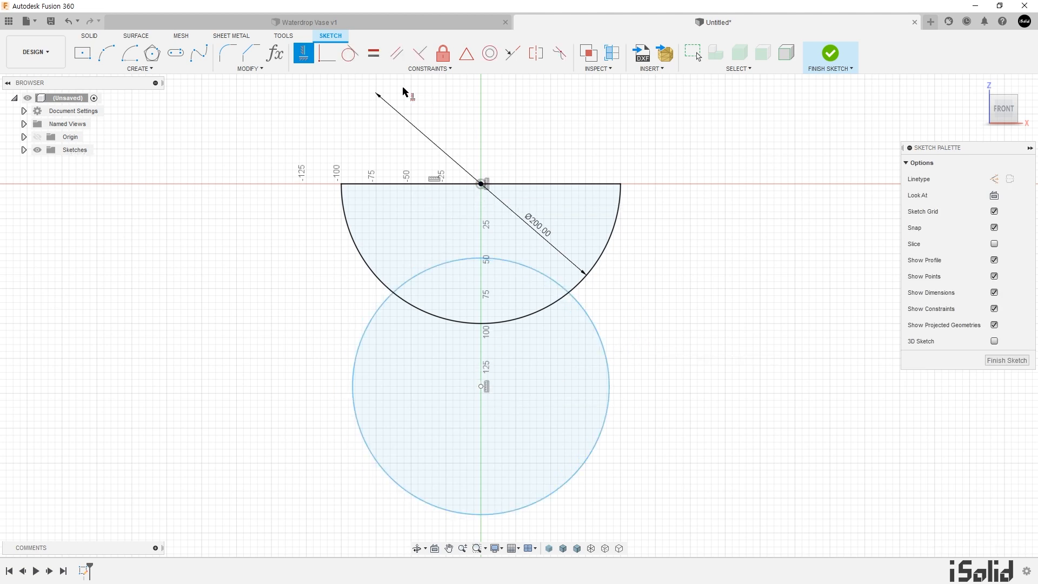
Step: Make the second circle equal in radius to the large arc and trim its portion outside the half circle
{"action": "left_click", "coordinate": [373, 53]}
{"action": "left_click", "coordinate": [365, 257]}
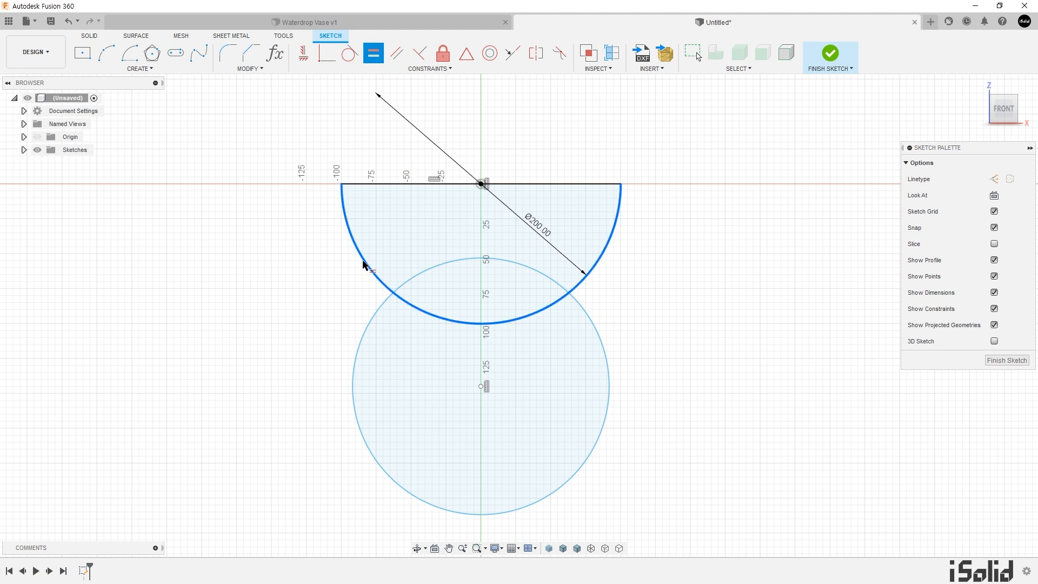
{"action": "left_click", "coordinate": [373, 320]}
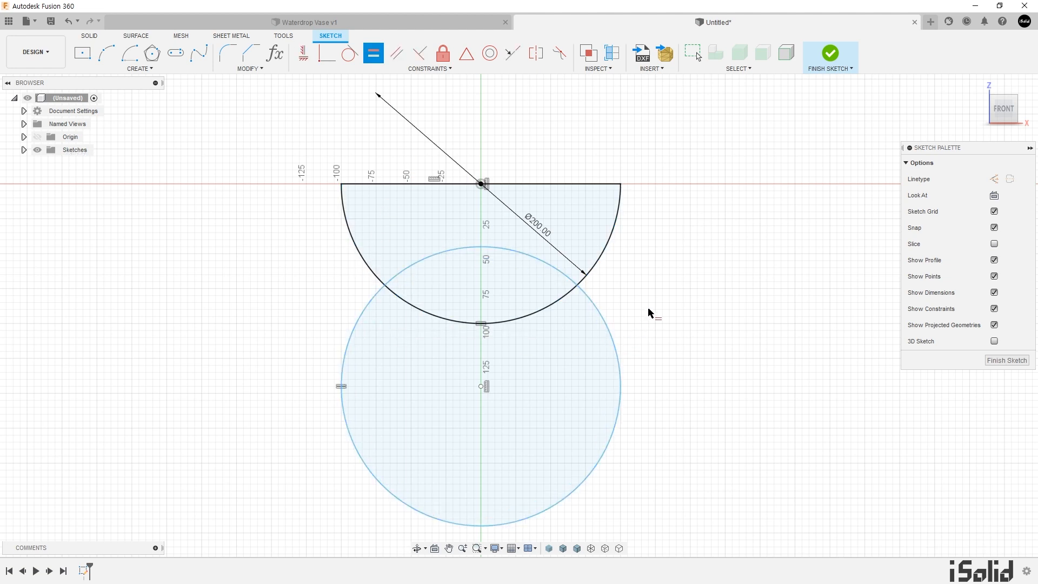
{"action": "key", "text": "t"}
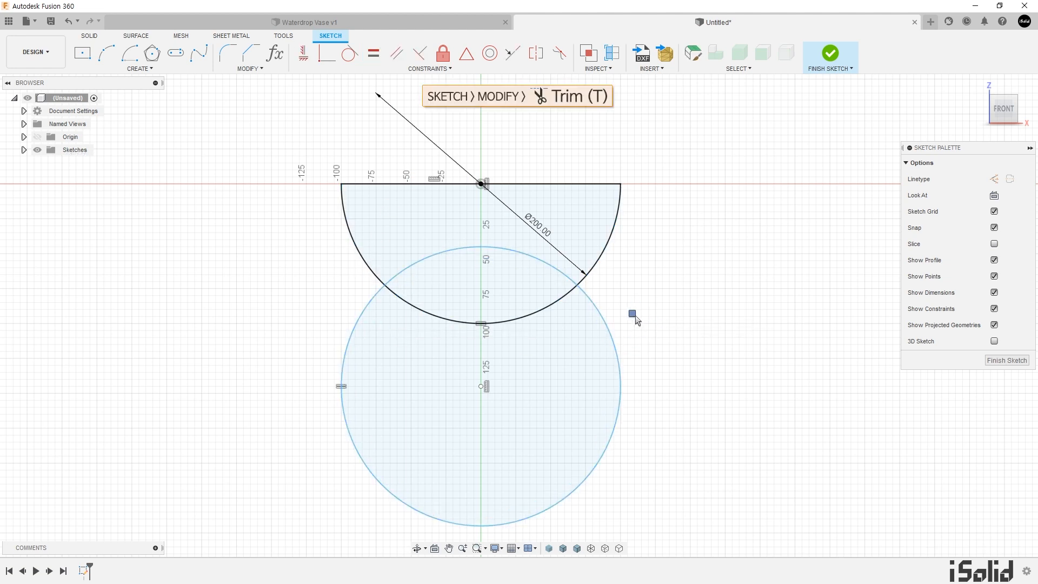
{"action": "left_click", "coordinate": [615, 342]}
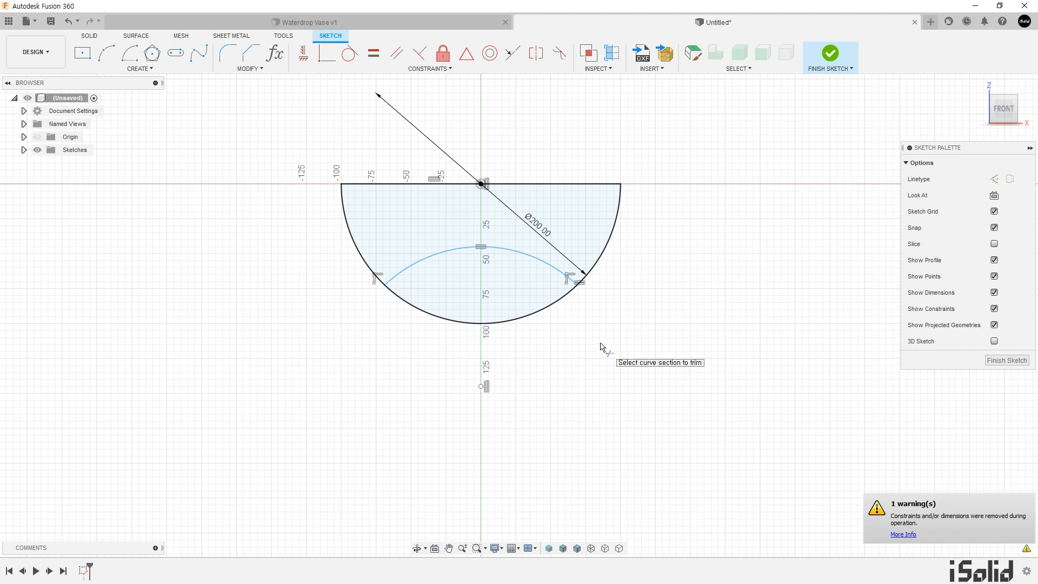
Step: Dimension the horizontal distance between the small arc's endpoints as 70 mm and place the dimension closer below the profile
{"action": "key", "text": "d"}
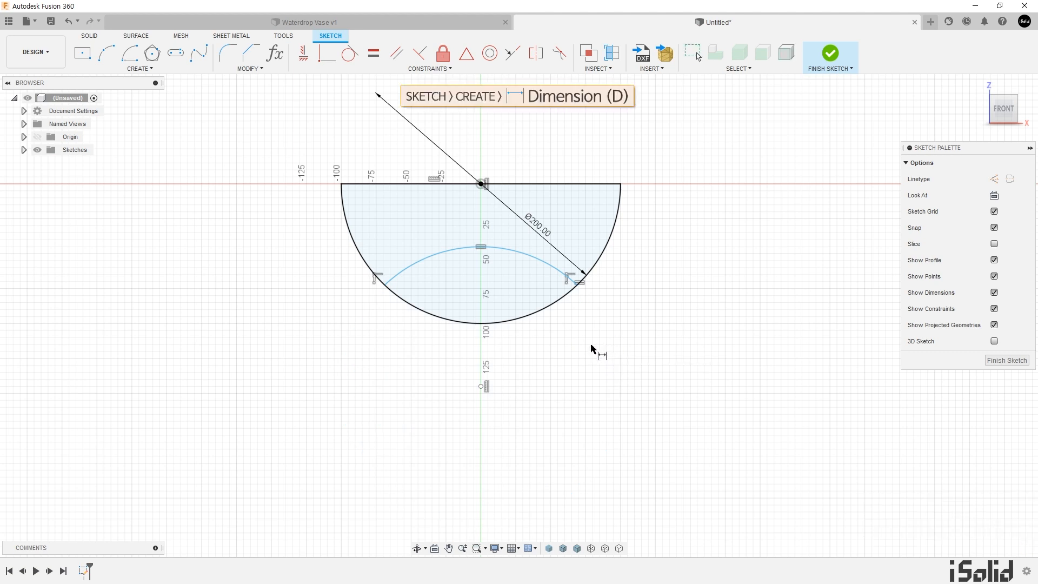
{"action": "left_click", "coordinate": [384, 286]}
{"action": "left_click", "coordinate": [577, 284]}
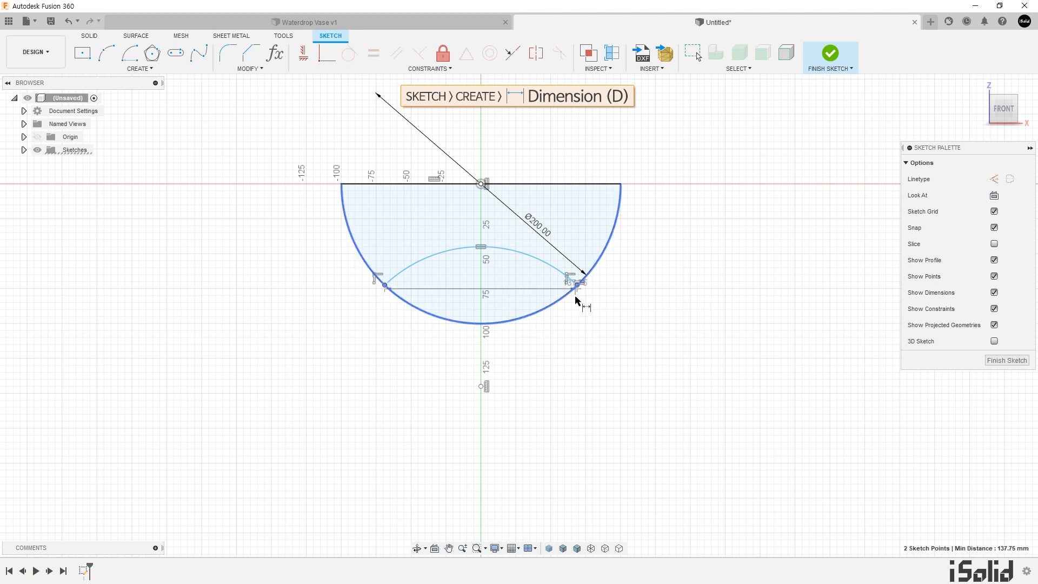
{"action": "left_click", "coordinate": [494, 434]}
{"action": "type", "text": "7"}
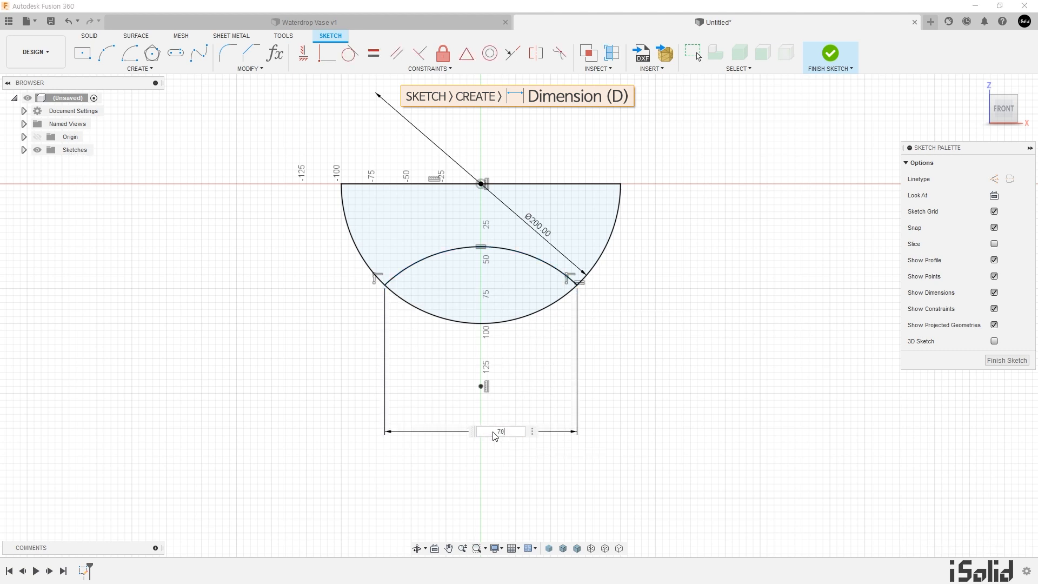
{"action": "type", "text": "0"}
{"action": "key", "text": "Return"}
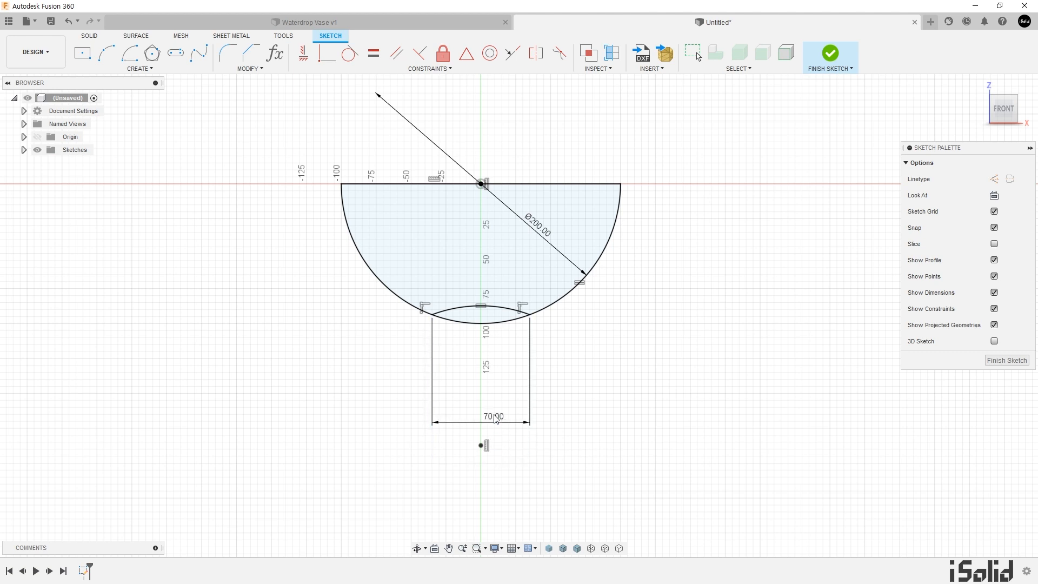
{"action": "left_click_drag", "start_coordinate": [495, 419], "coordinate": [494, 370]}
Step: Draw a vertical line from the origin to the small arc's midpoint and check the resulting right-hand profile
{"action": "key", "text": "l"}
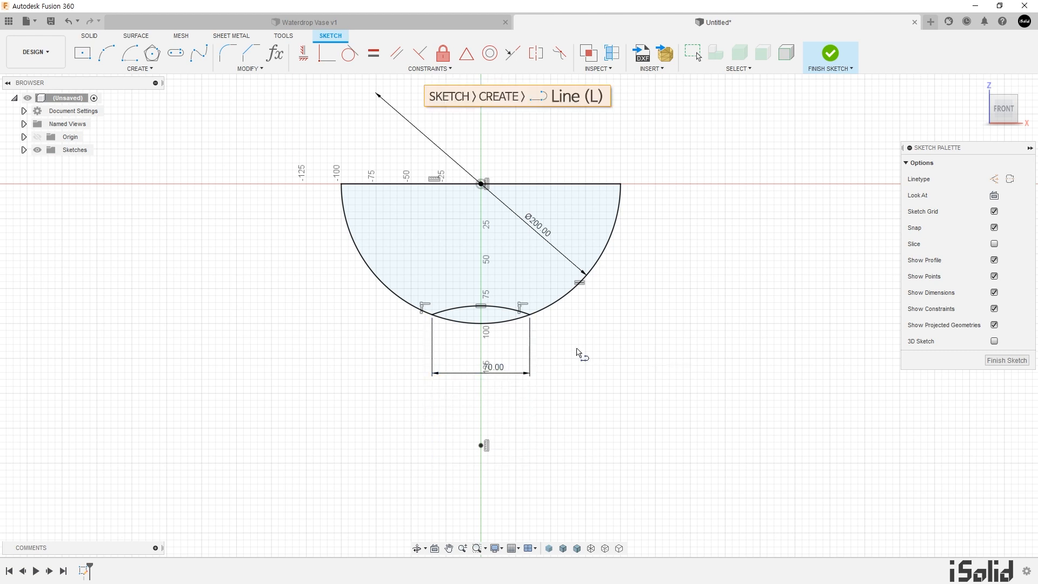
{"action": "left_click", "coordinate": [481, 184]}
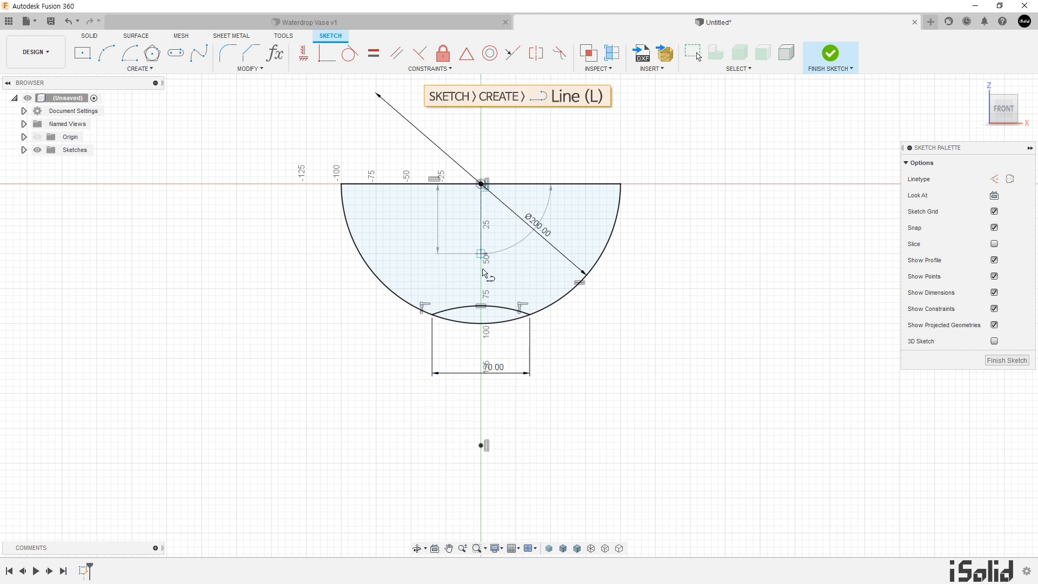
{"action": "left_click", "coordinate": [483, 307]}
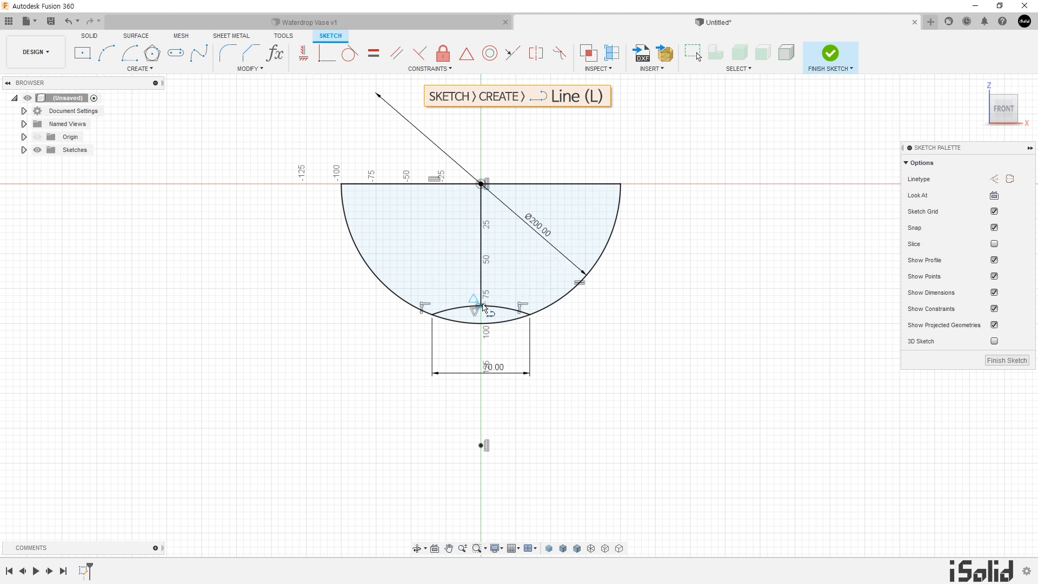
{"action": "key", "text": "Escape"}
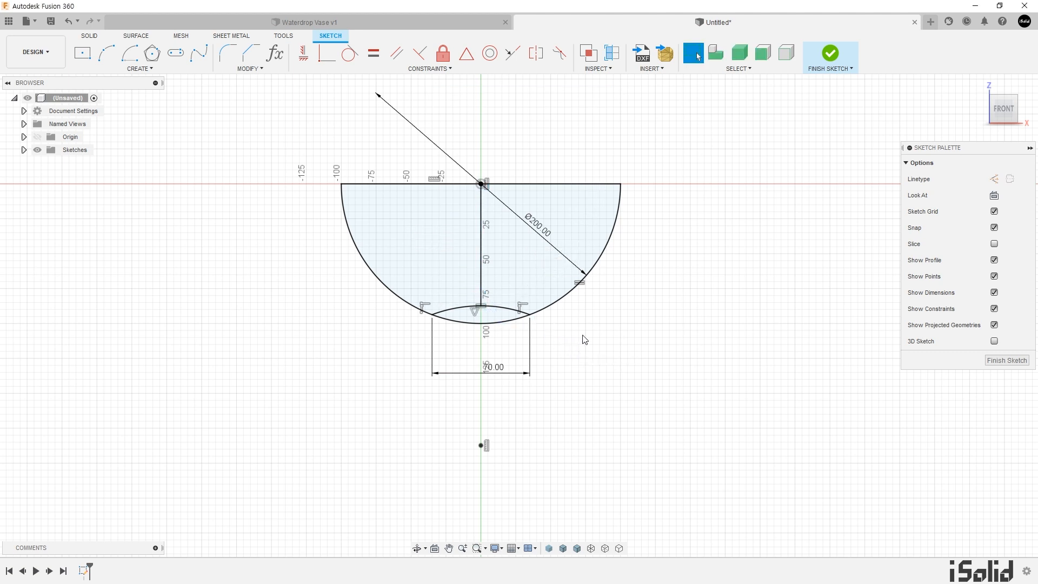
{"action": "left_click", "coordinate": [553, 283]}
{"action": "middle_click_drag", "start_coordinate": [605, 342], "coordinate": [608, 419]}
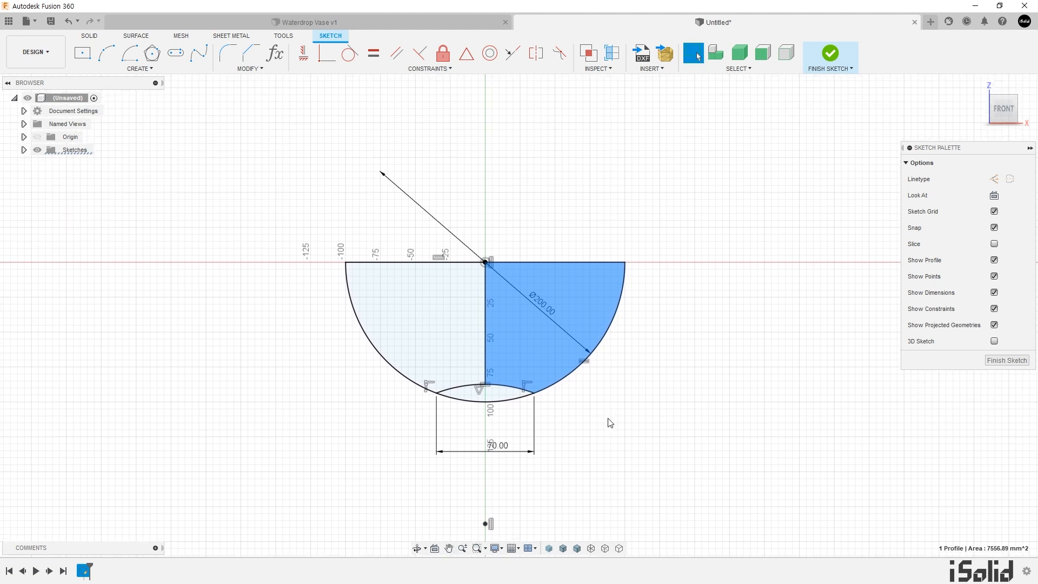
{"action": "left_click", "coordinate": [625, 399]}
{"action": "middle_click_drag", "start_coordinate": [655, 316], "coordinate": [657, 349]}
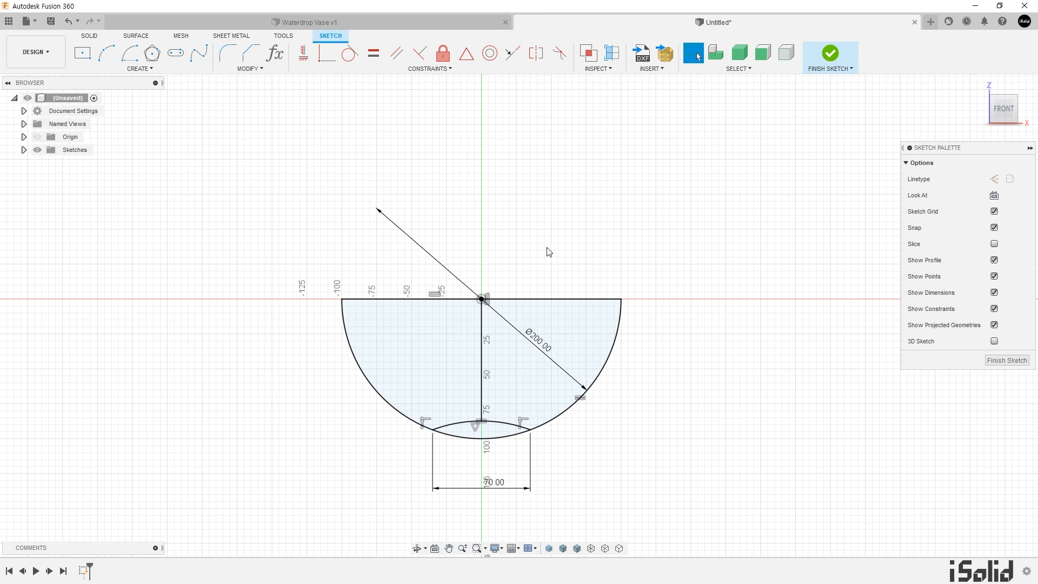
Step: Draw a short horizontal line about 95 mm above the half circle's straight edge and align its left endpoint vertically with the origin
{"action": "key", "text": "l"}
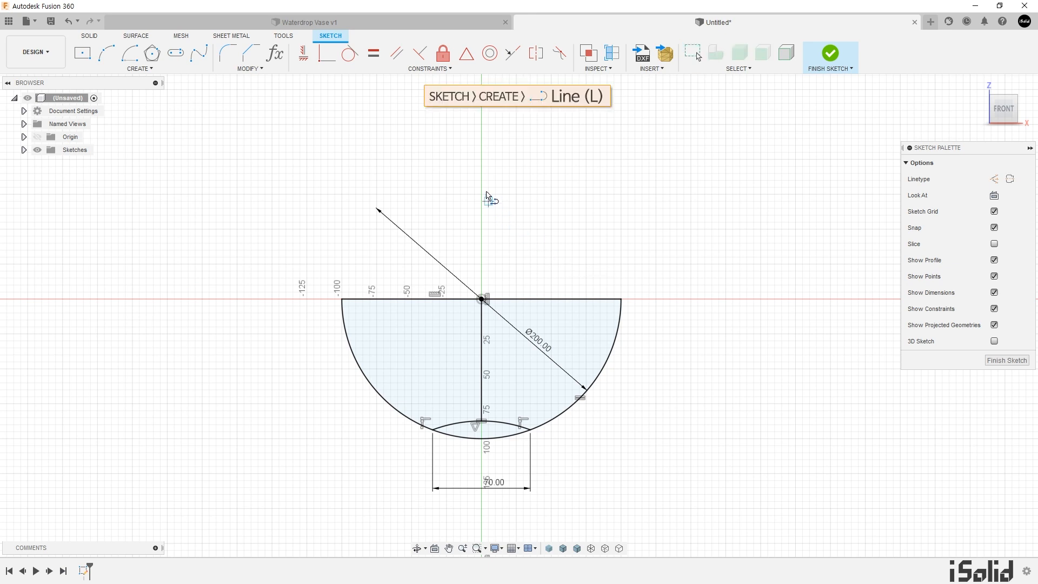
{"action": "left_click", "coordinate": [474, 166]}
{"action": "double_click", "coordinate": [530, 166]}
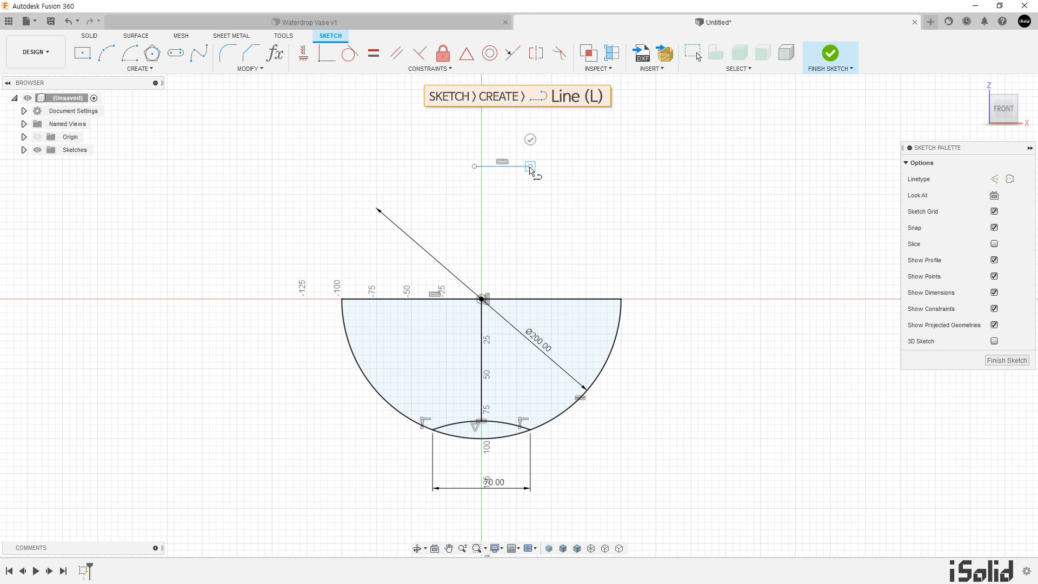
{"action": "key", "text": "Escape"}
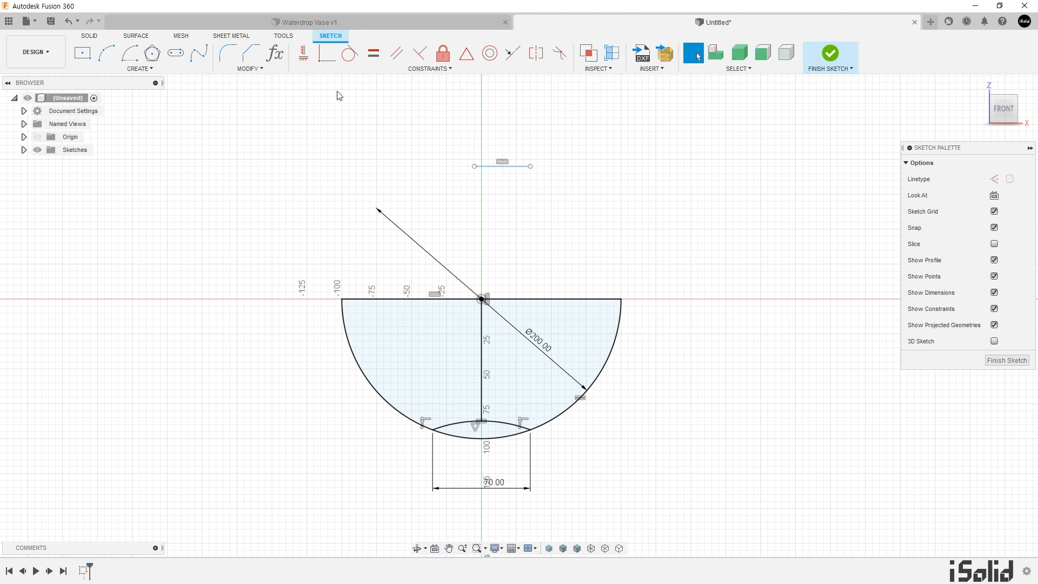
{"action": "left_click", "coordinate": [303, 53]}
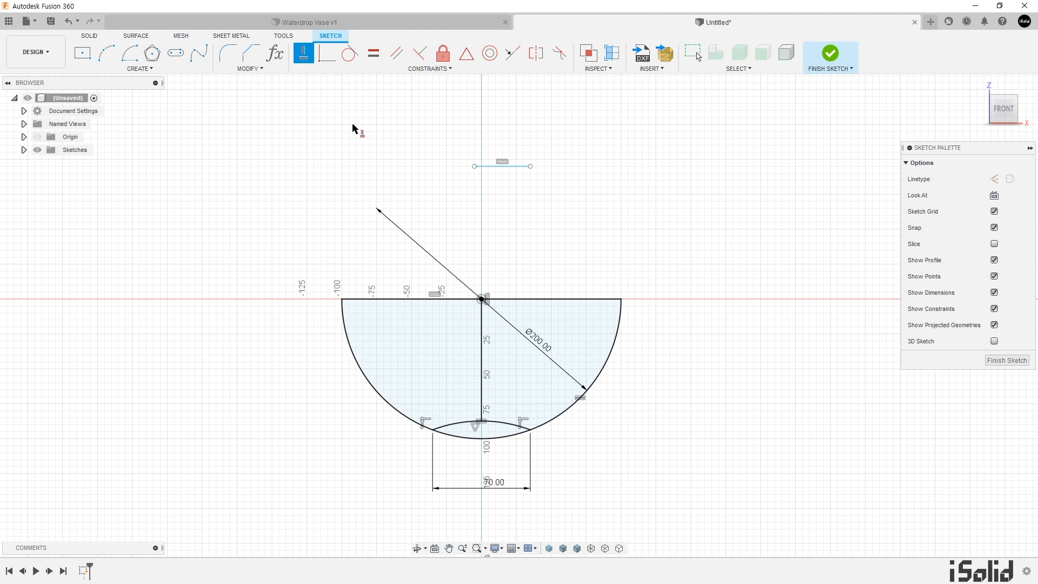
{"action": "left_click", "coordinate": [475, 166]}
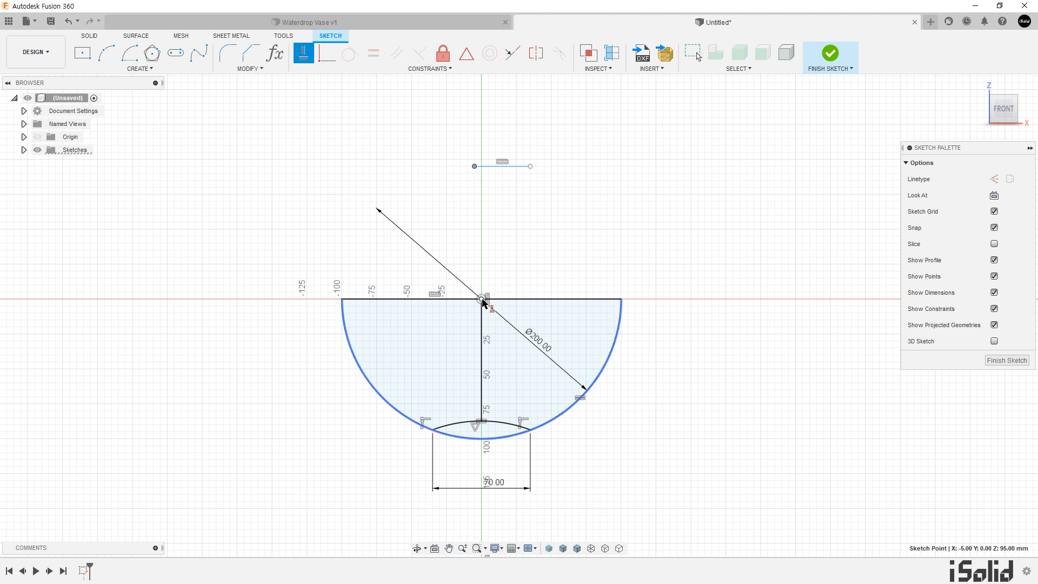
{"action": "left_click", "coordinate": [482, 299]}
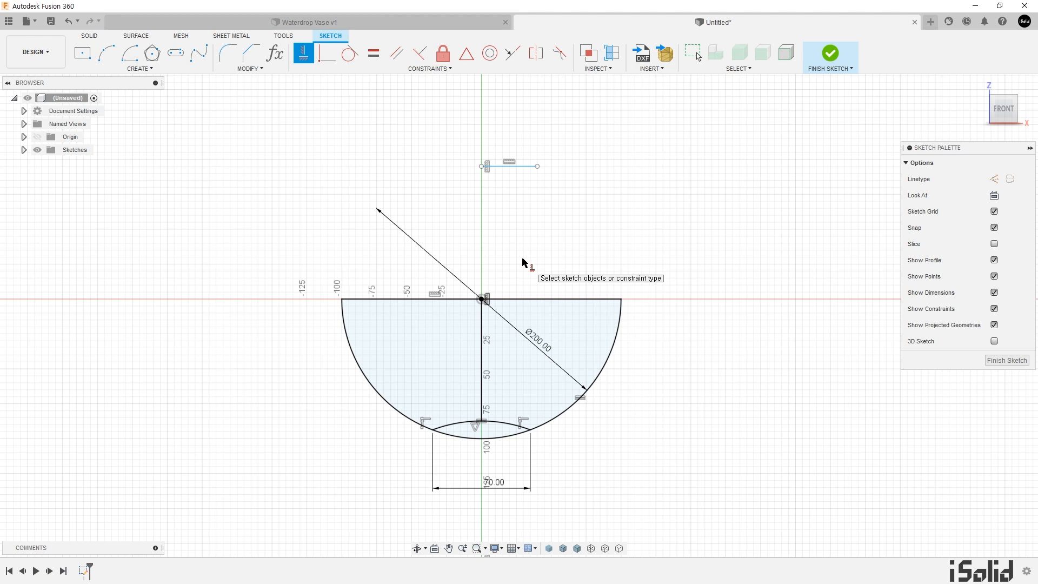
Step: Dimension the upper horizontal line's length as 75 mm, placing the dimension above it
{"action": "key", "text": "d"}
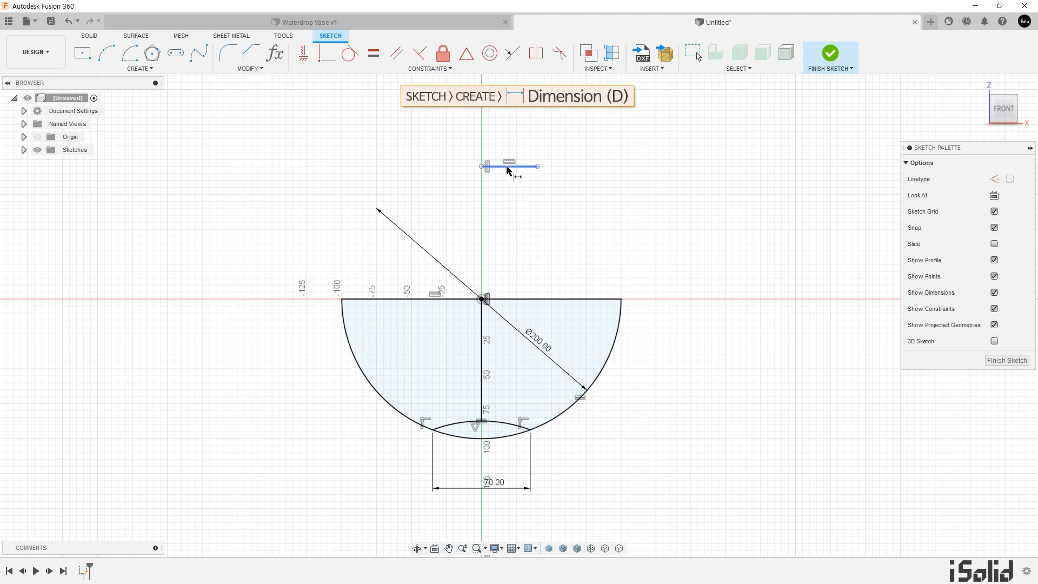
{"action": "left_click", "coordinate": [508, 167]}
{"action": "left_click", "coordinate": [508, 139]}
{"action": "type", "text": "75"}
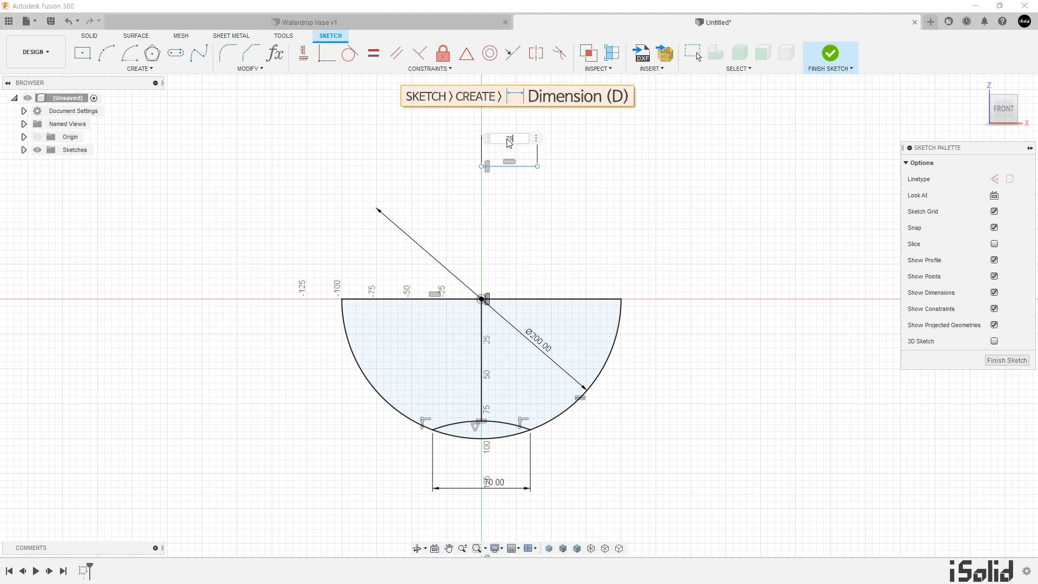
{"action": "key", "text": "Return"}
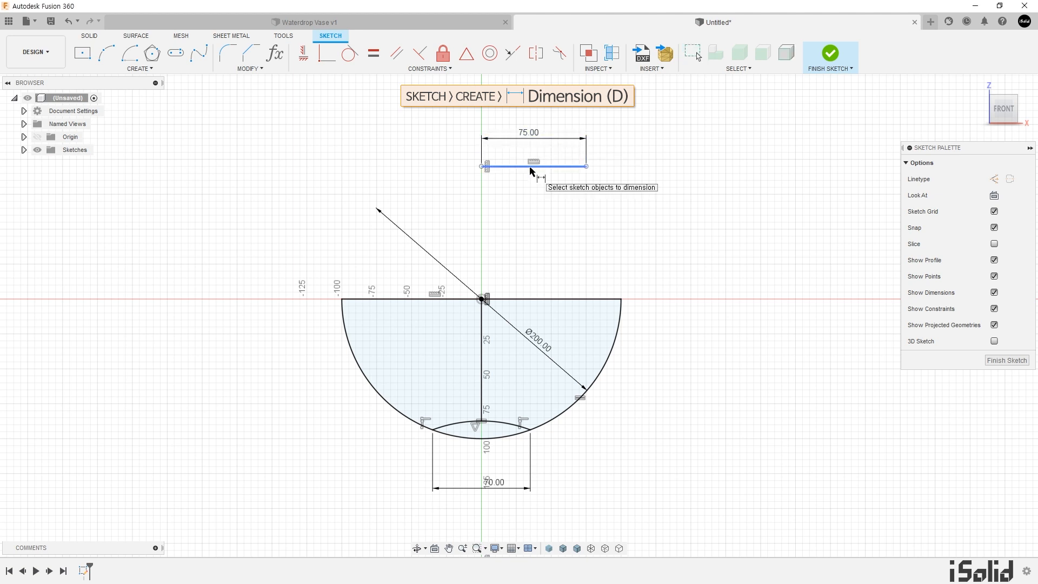
Step: Dimension the vertical distance between the upper line and the half circle's straight edge as 120 mm
{"action": "left_click", "coordinate": [530, 167]}
{"action": "left_click", "coordinate": [547, 299]}
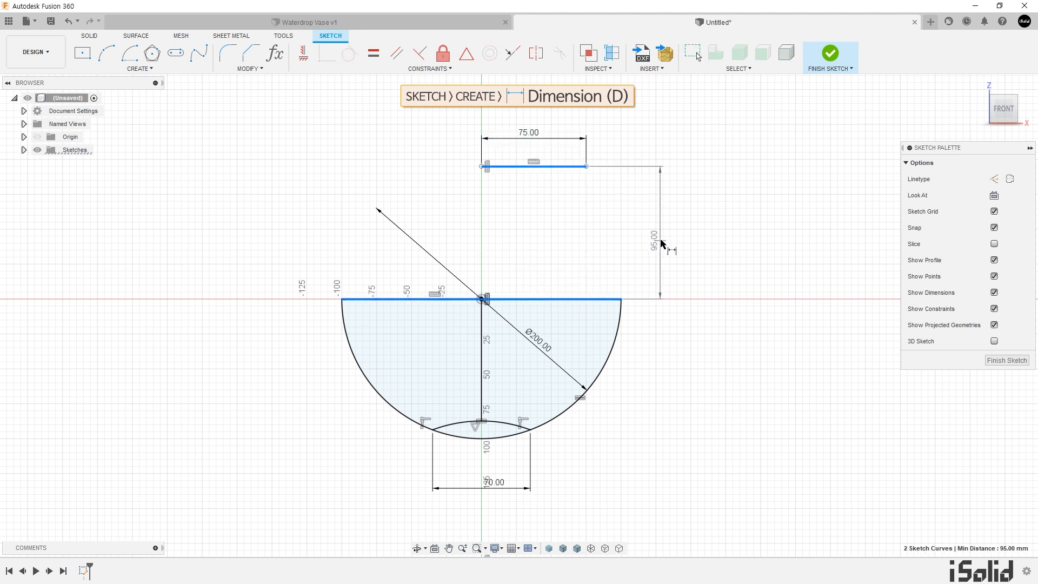
{"action": "left_click", "coordinate": [662, 244]}
{"action": "key", "text": "Return"}
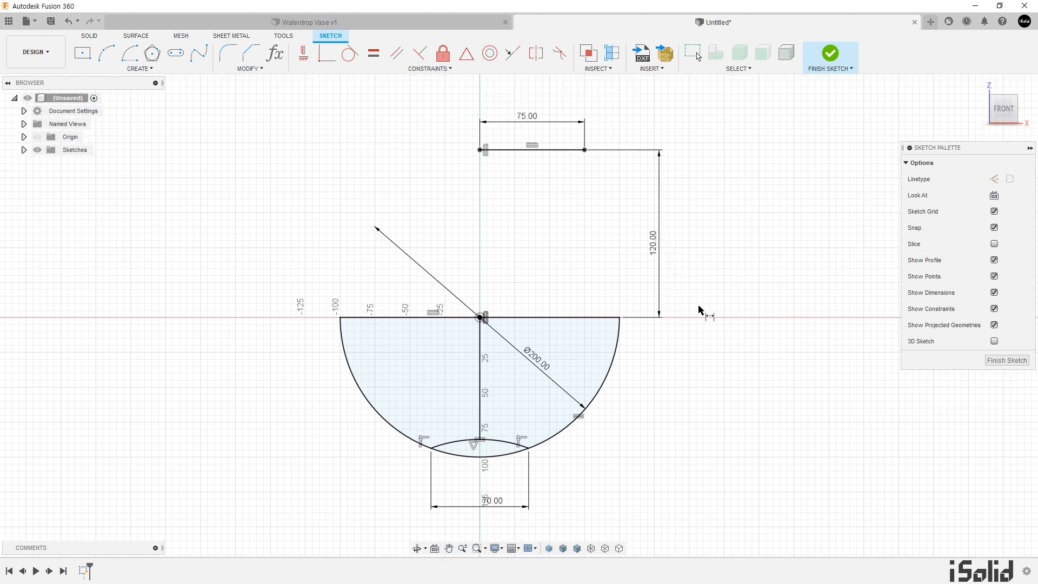
{"action": "key", "text": "Escape"}
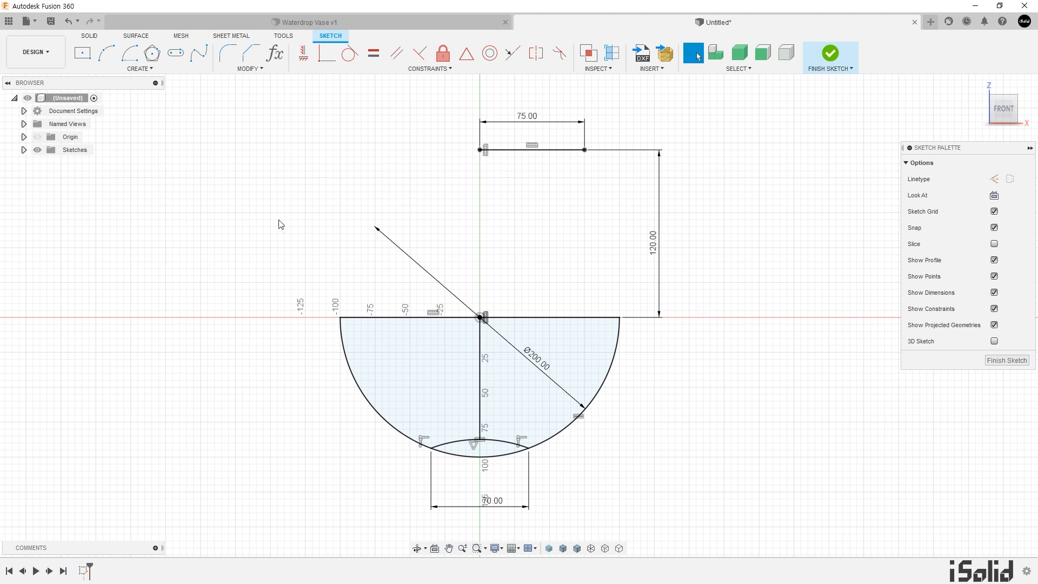
Step: Draw a fit point spline from the upper line's left endpoint through one outward point to the half circle's left corner
{"action": "left_click", "coordinate": [140, 69]}
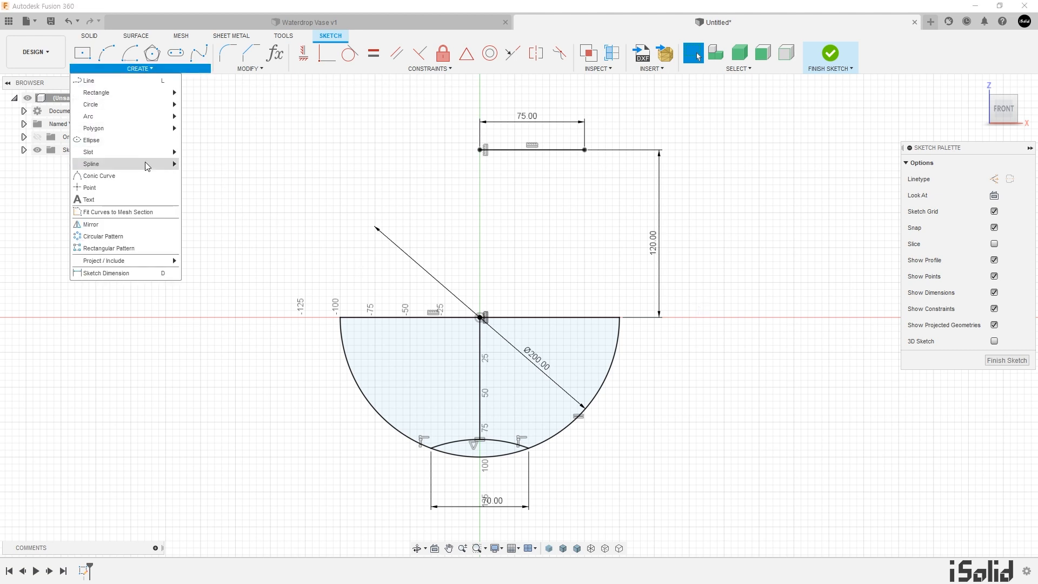
{"action": "mouse_move", "coordinate": [146, 165]}
{"action": "left_click", "coordinate": [227, 164]}
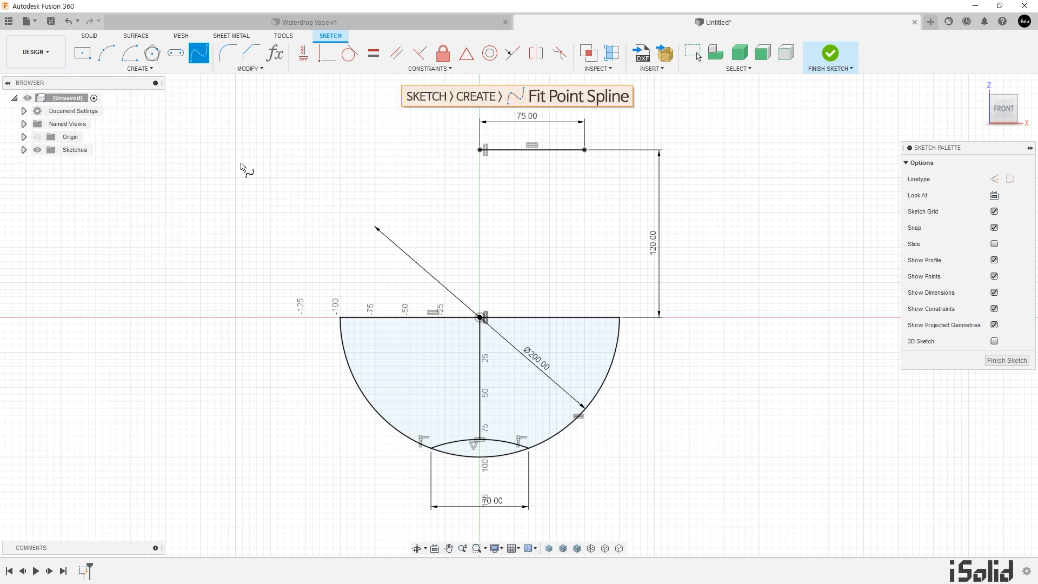
{"action": "left_click", "coordinate": [480, 150]}
{"action": "left_click", "coordinate": [375, 205]}
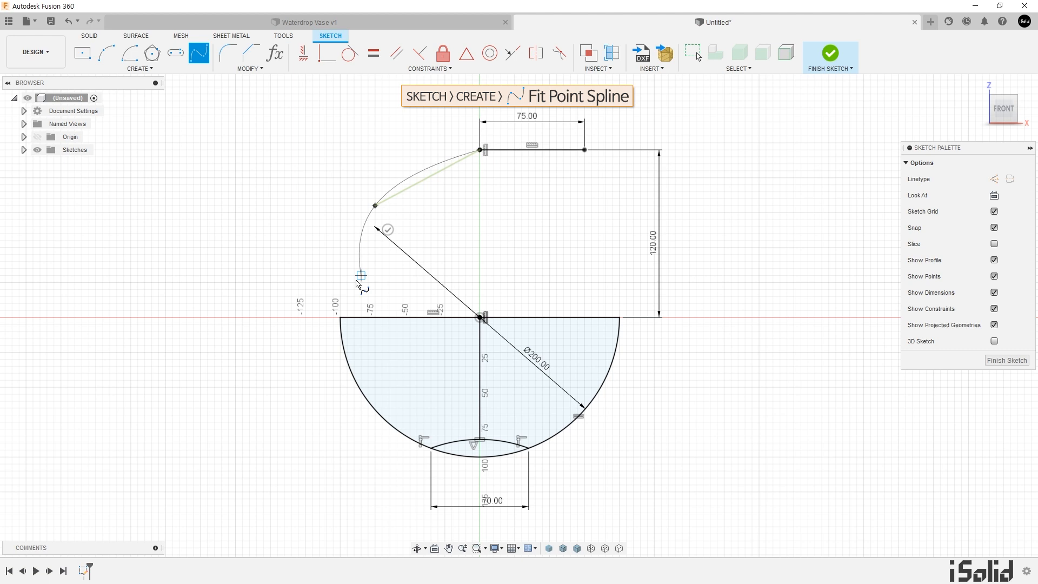
{"action": "double_click", "coordinate": [340, 318]}
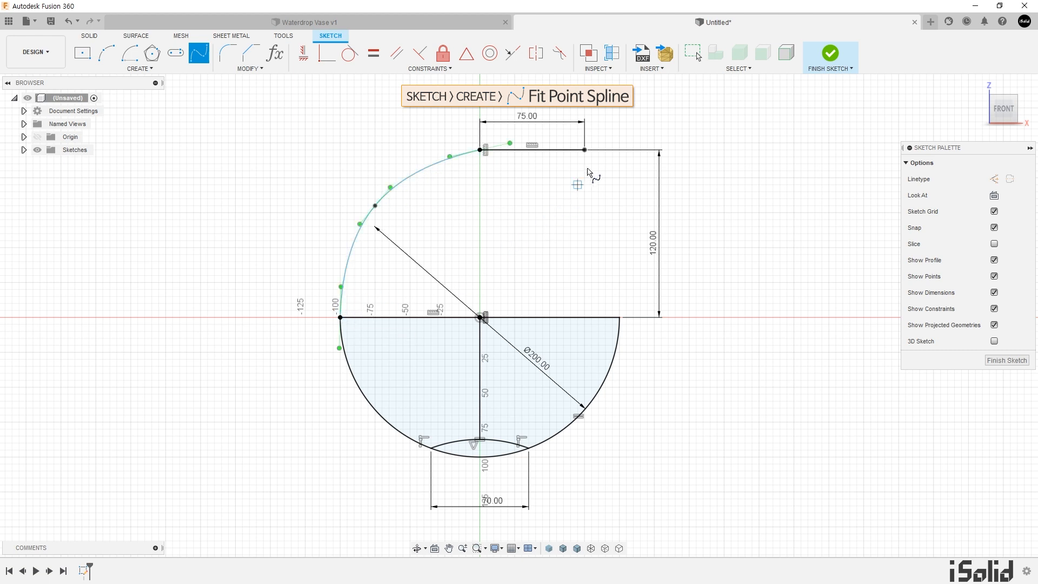
Step: Draw an S-shaped fit point spline from the upper line's right endpoint through two intermediate points to the half circle's right corner
{"action": "left_click", "coordinate": [584, 151]}
{"action": "left_click", "coordinate": [584, 199]}
{"action": "left_click", "coordinate": [613, 248]}
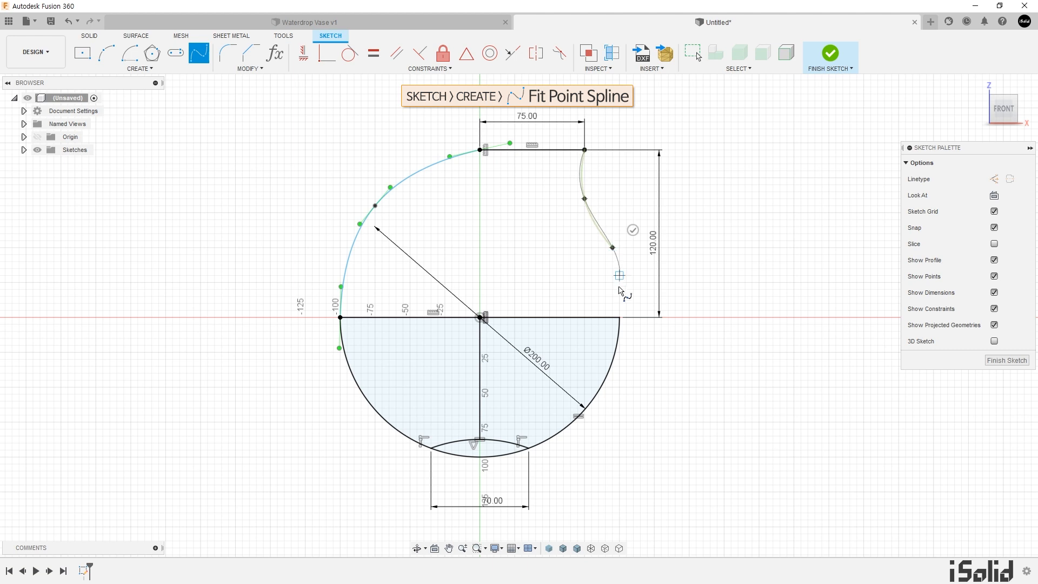
{"action": "left_click", "coordinate": [620, 317]}
{"action": "left_click", "coordinate": [620, 318]}
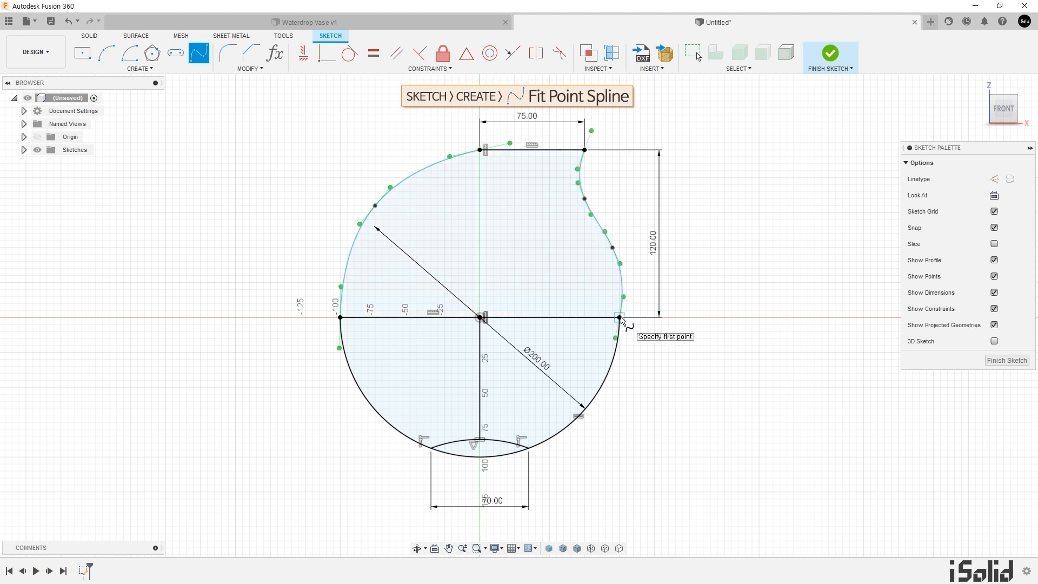
{"action": "key", "text": "Escape"}
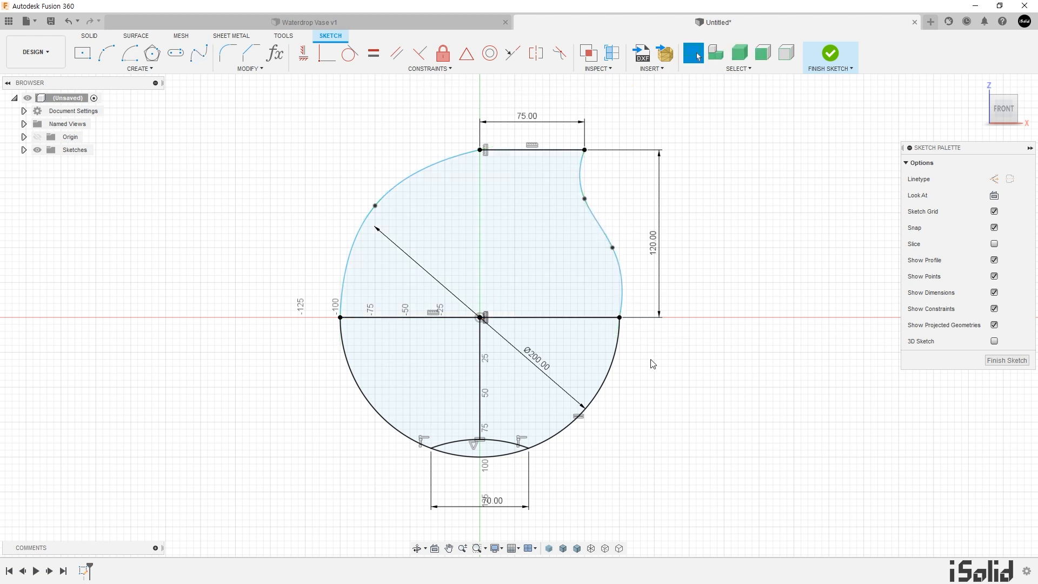
Step: Apply tangent constraints between the half circle's arc and both the left and right splines
{"action": "left_click", "coordinate": [350, 53]}
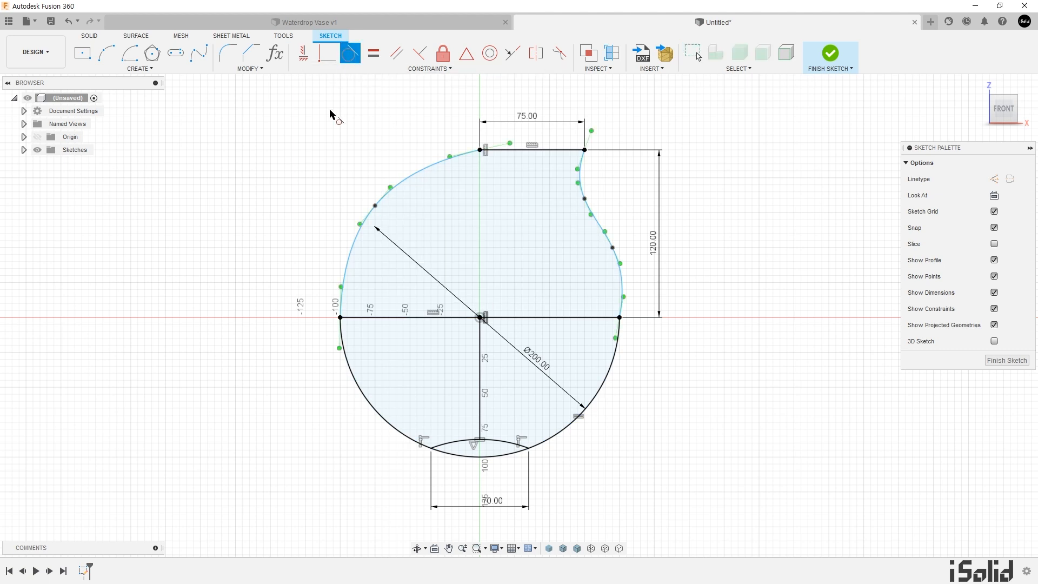
{"action": "left_click", "coordinate": [351, 242]}
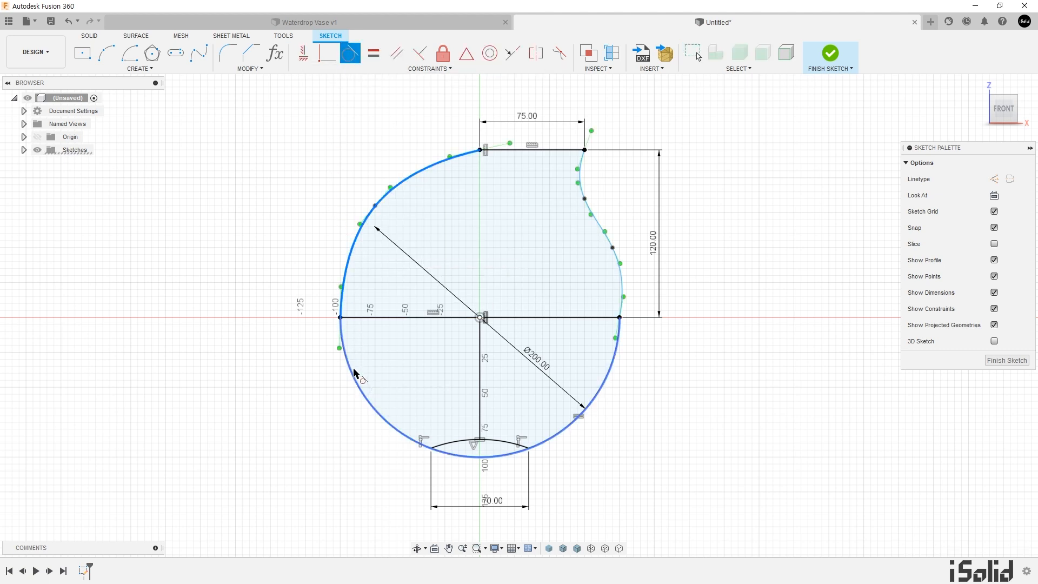
{"action": "left_click", "coordinate": [354, 373]}
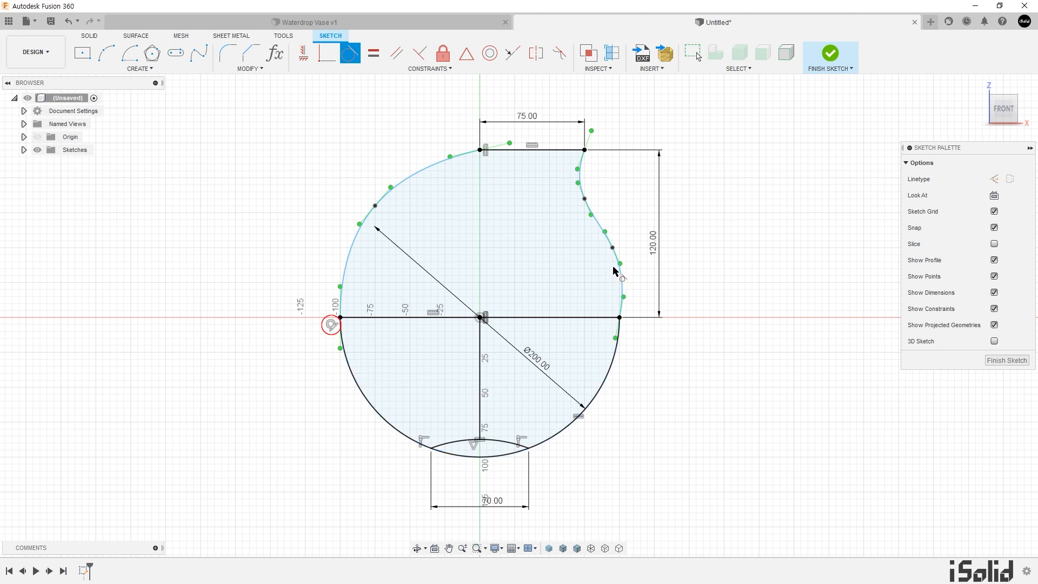
{"action": "left_click", "coordinate": [605, 252]}
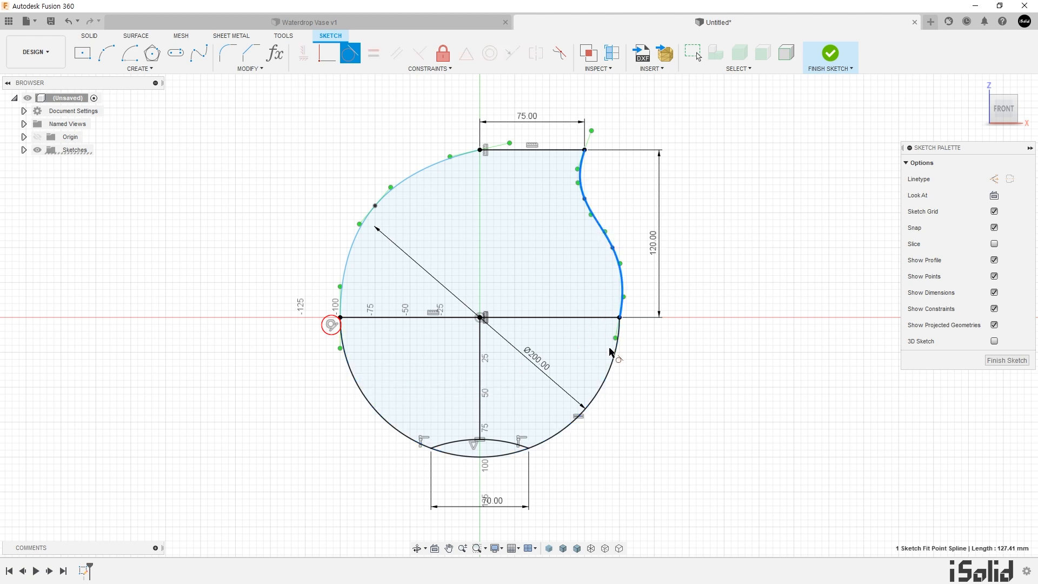
{"action": "left_click", "coordinate": [610, 367]}
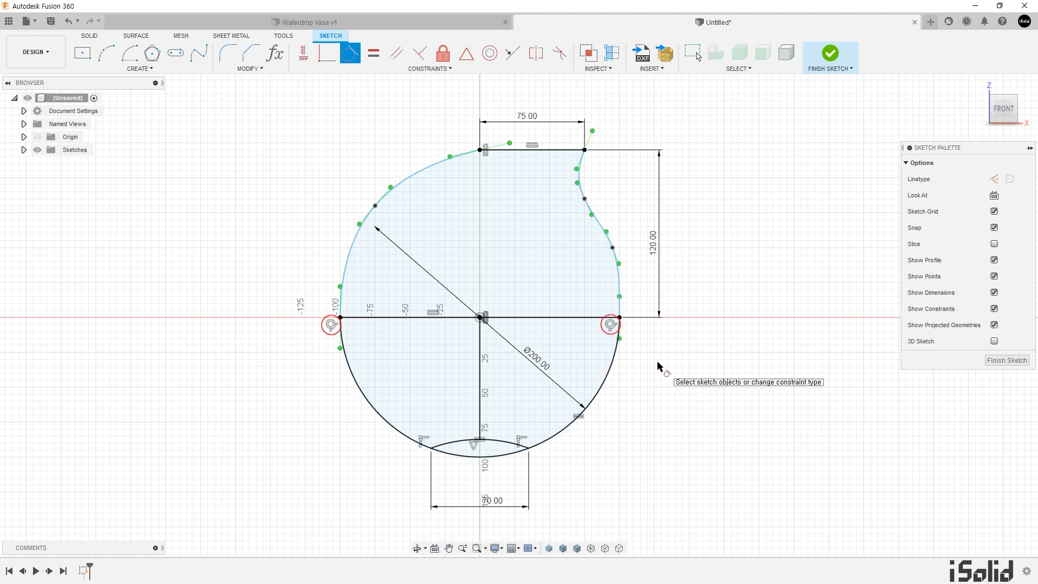
{"action": "key", "text": "Escape"}
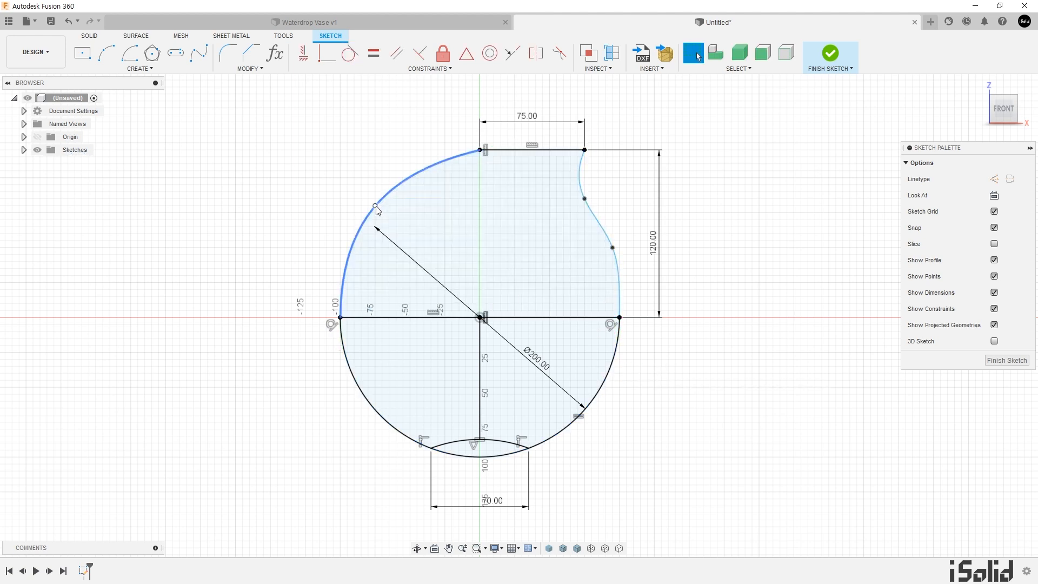
Step: Fine-tune both splines' fit points, placing the left one at about X -78, Z 74 and the lower right one at about X 96, Z 40
{"action": "left_click", "coordinate": [373, 211]}
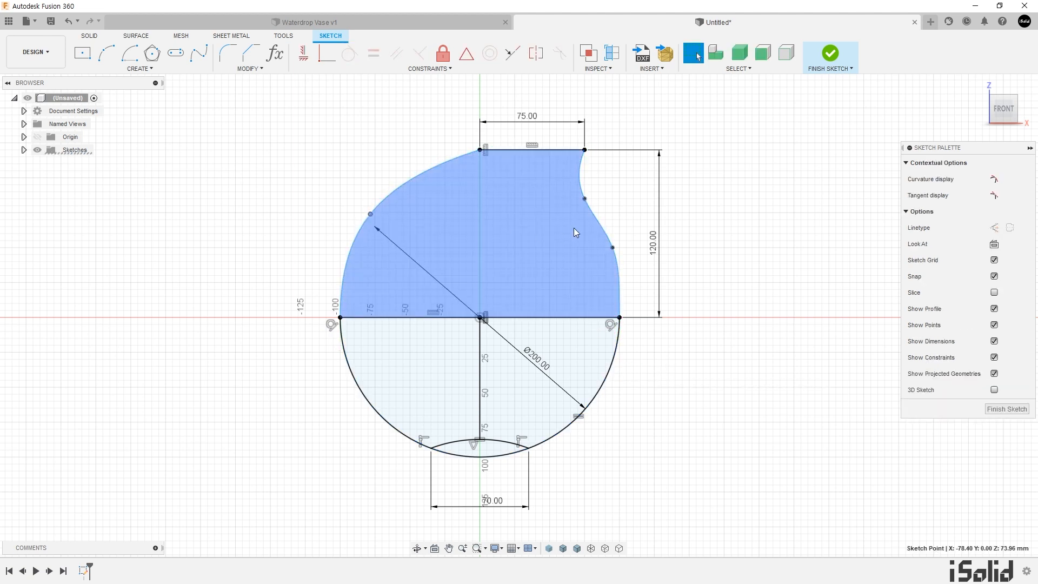
{"action": "left_click_drag", "start_coordinate": [584, 198], "coordinate": [588, 200]}
{"action": "left_click", "coordinate": [588, 200]}
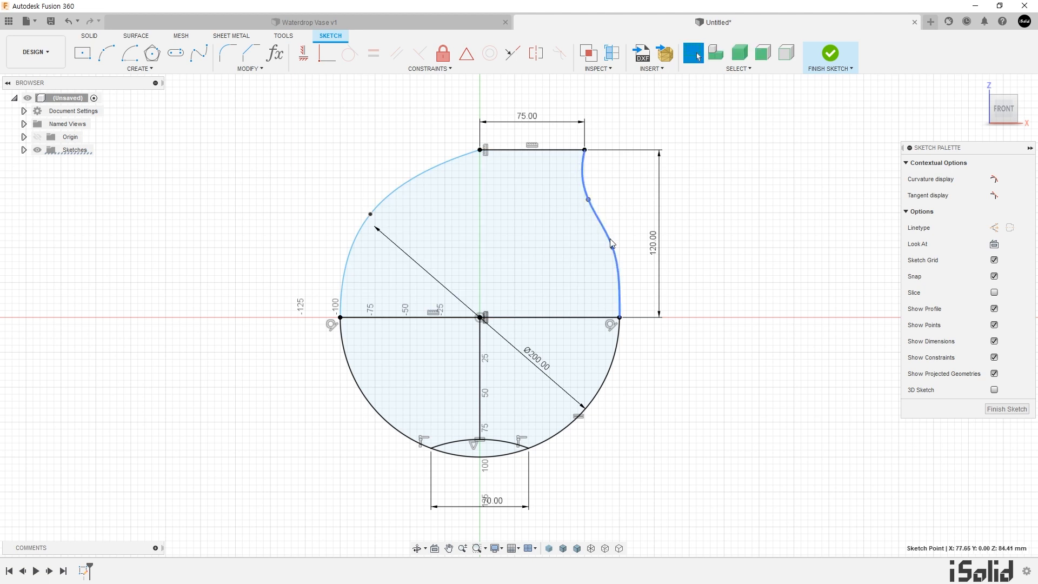
{"action": "left_click_drag", "start_coordinate": [612, 247], "coordinate": [614, 255]}
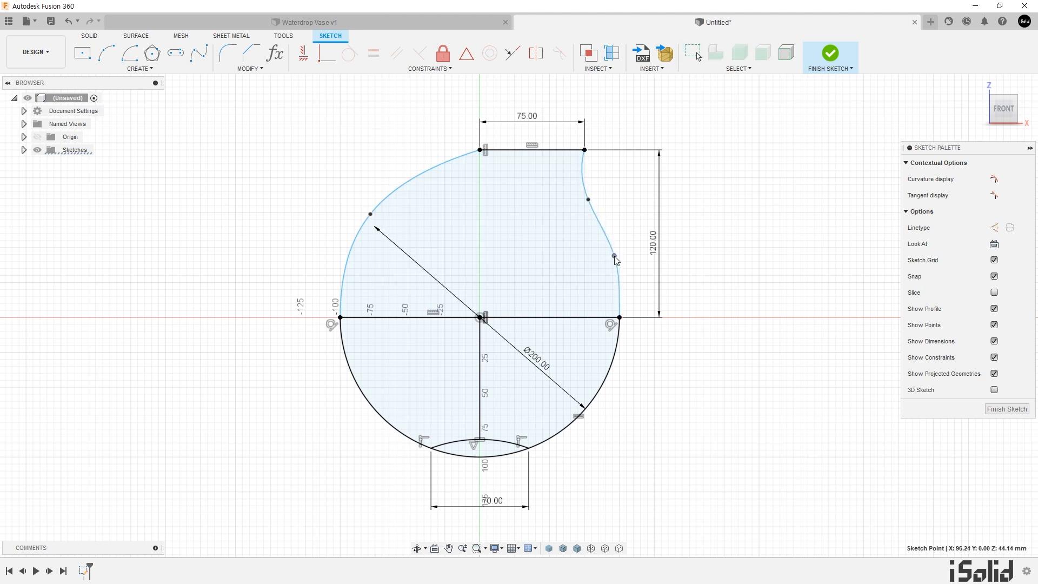
{"action": "left_click", "coordinate": [695, 295]}
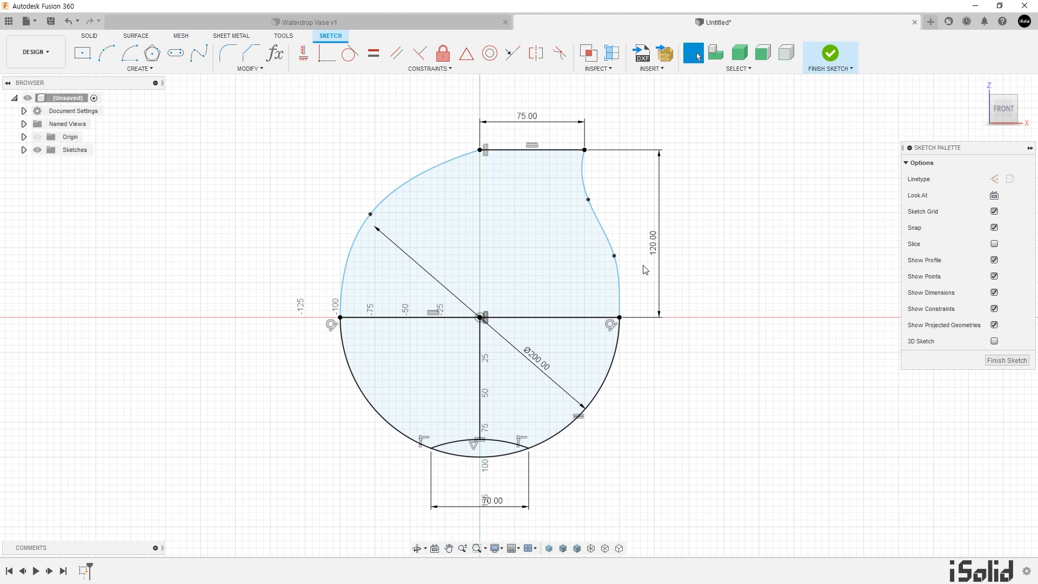
{"action": "left_click", "coordinate": [614, 260]}
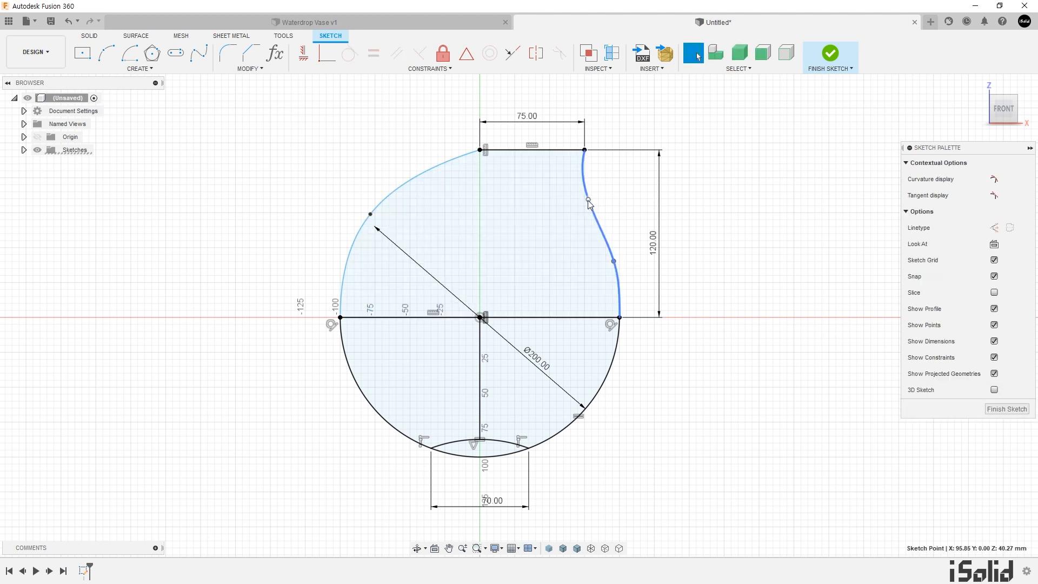
{"action": "left_click_drag", "start_coordinate": [588, 200], "coordinate": [587, 203]}
{"action": "left_click", "coordinate": [701, 258]}
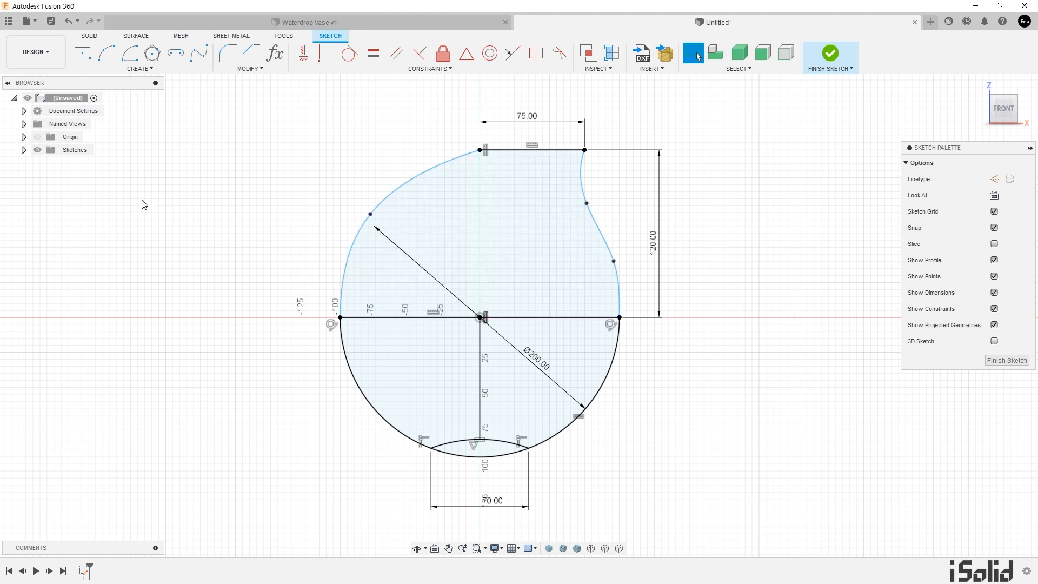
Step: Expand the browser's sketch list, finish the sketch, and show the profile in a 3D view
{"action": "left_click", "coordinate": [24, 151]}
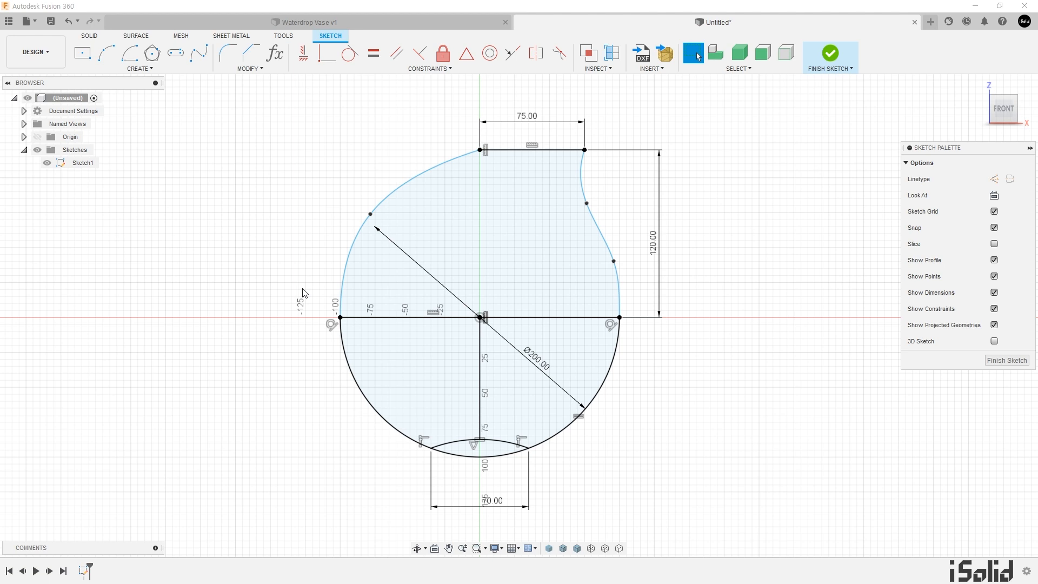
{"action": "left_click", "coordinate": [834, 63]}
{"action": "mouse_move", "coordinate": [798, 126]}
{"action": "middle_mouse_down"}
{"action": "mouse_move", "coordinate": [772, 178]}
{"action": "mouse_move", "coordinate": [804, 211]}
{"action": "mouse_move", "coordinate": [666, 274]}
{"action": "middle_mouse_up"}
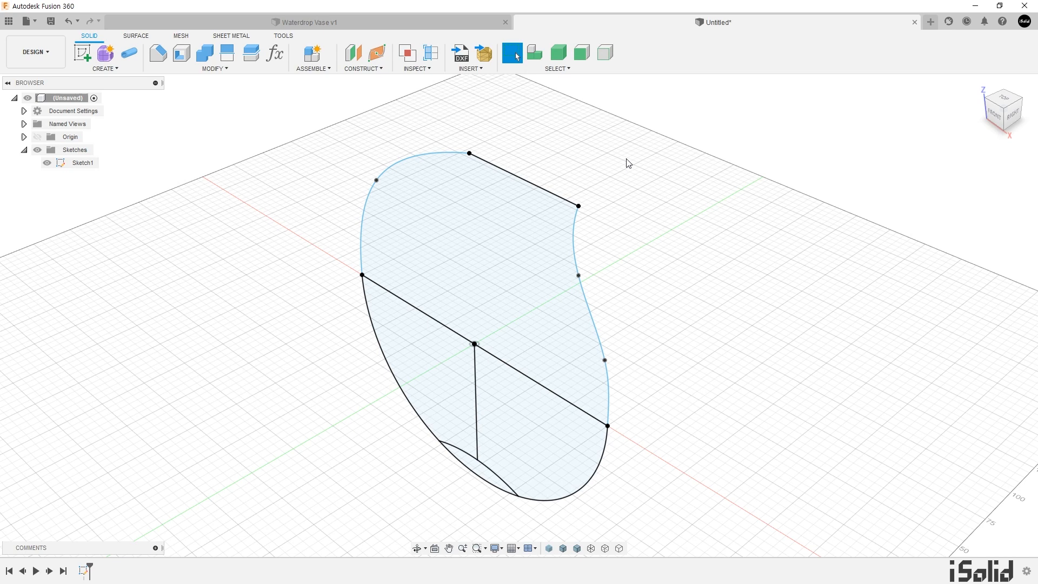
Step: Create a construction Plane at Angle on the profile's upper line with the angle at 0 deg
{"action": "left_click", "coordinate": [374, 70]}
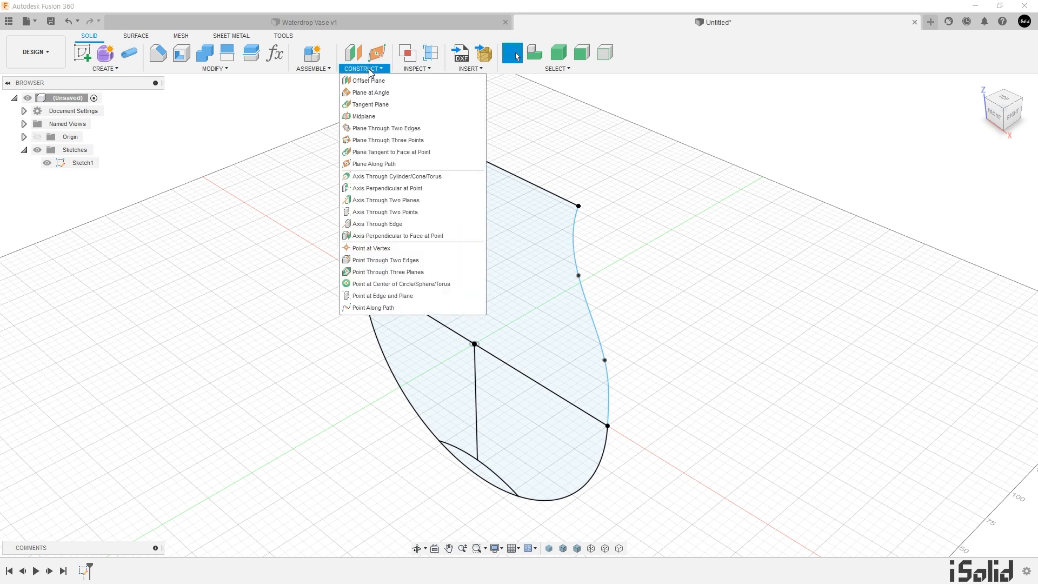
{"action": "left_click", "coordinate": [409, 94]}
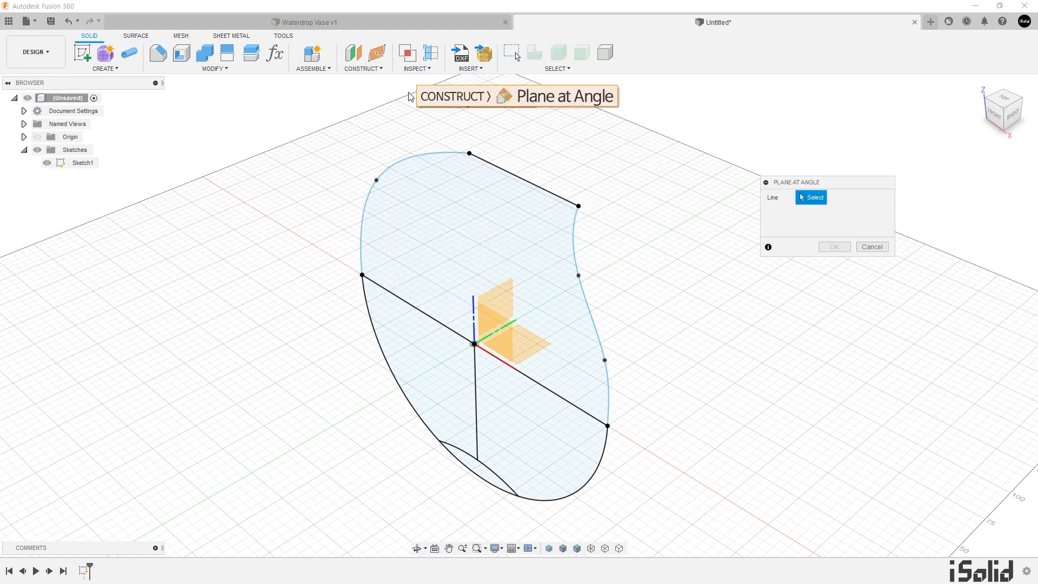
{"action": "left_click", "coordinate": [539, 187]}
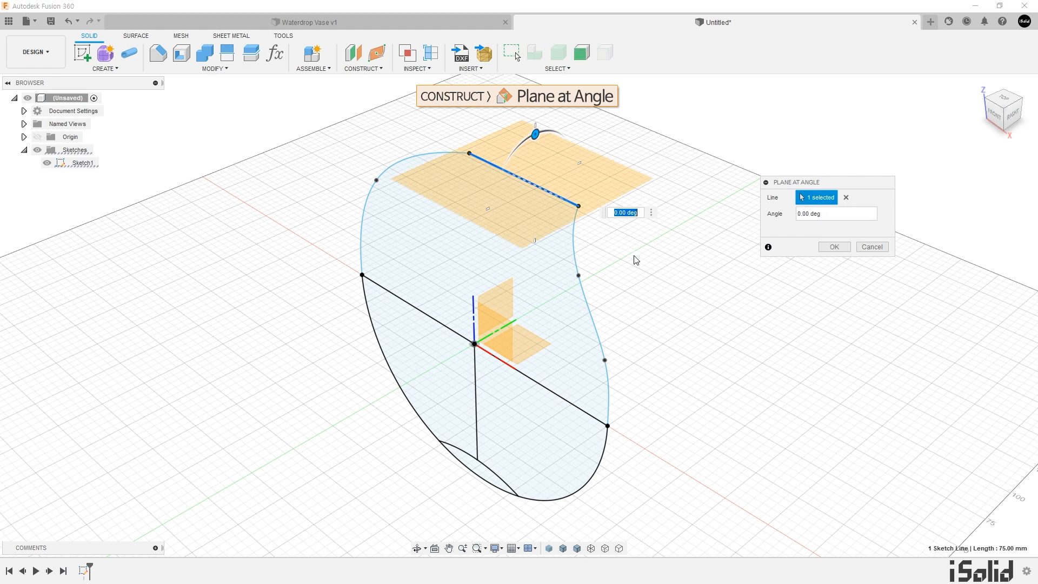
{"action": "left_click", "coordinate": [833, 247]}
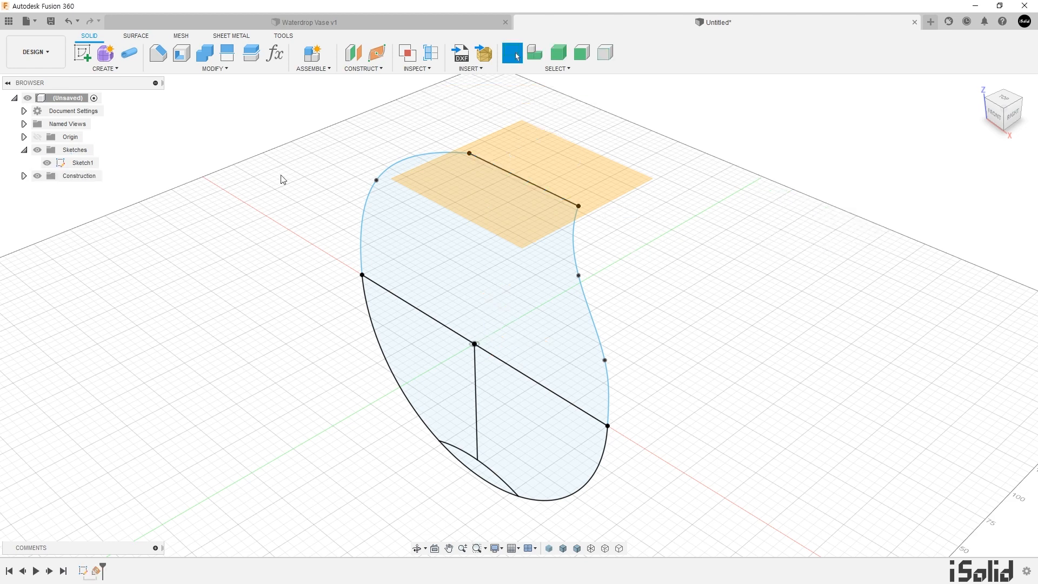
Step: Start a sketch on the angled plane and draw an ellipse near the upper line, with a vertical minor axis of about 86 mm
{"action": "left_click", "coordinate": [83, 54]}
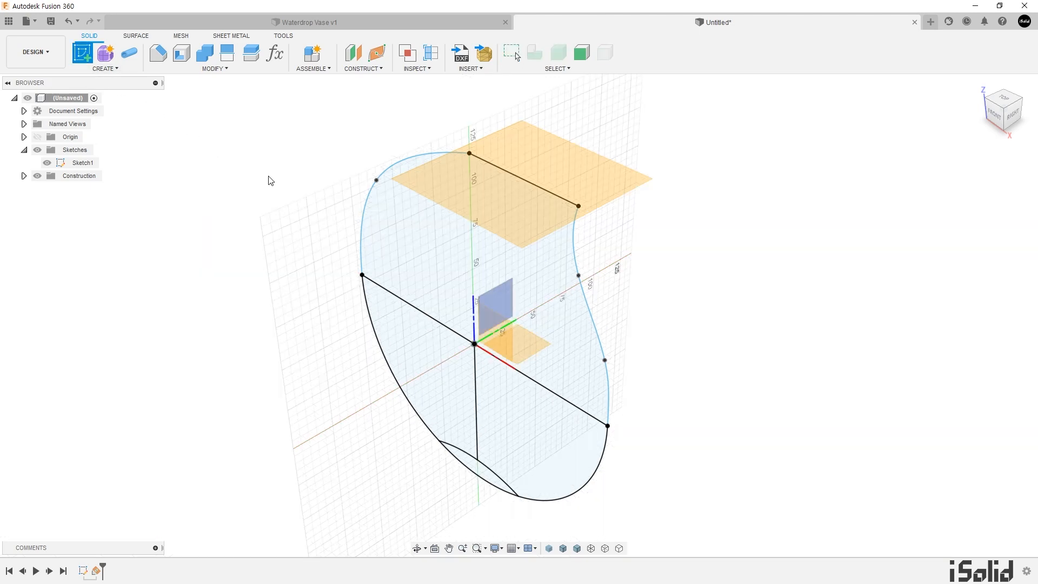
{"action": "left_click", "coordinate": [464, 197]}
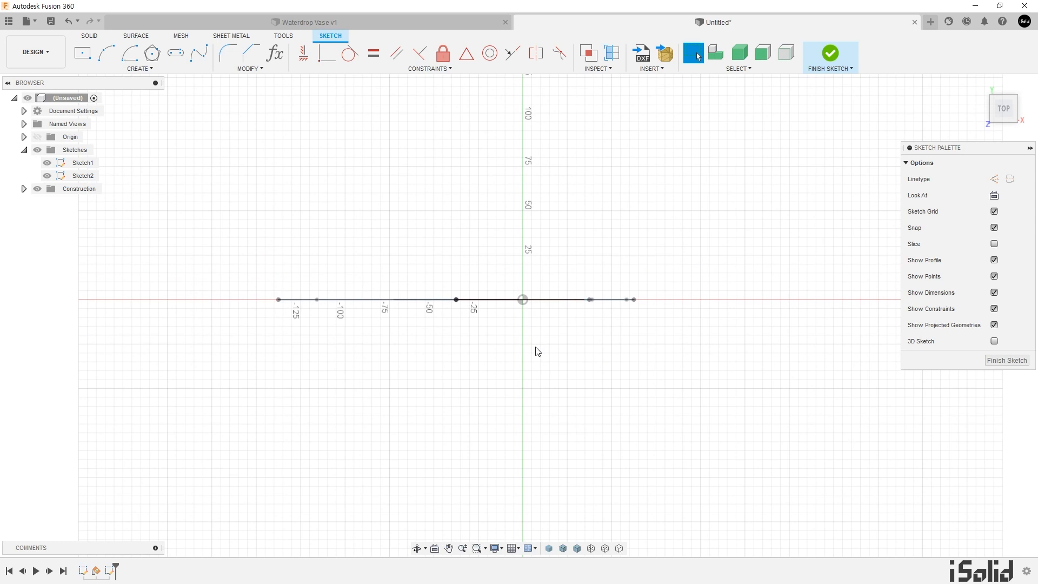
{"action": "mouse_move", "coordinate": [612, 380]}
{"action": "middle_mouse_down", "text": "shift"}
{"action": "mouse_move", "coordinate": [611, 341]}
{"action": "mouse_move", "coordinate": [668, 331]}
{"action": "mouse_move", "coordinate": [665, 304]}
{"action": "middle_mouse_up", "text": "shift"}
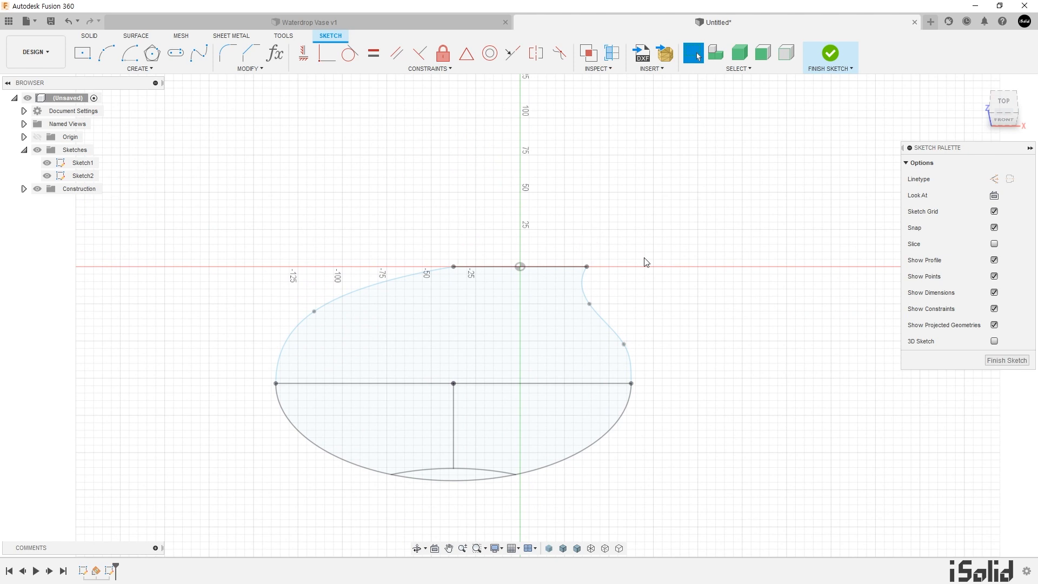
{"action": "left_click", "coordinate": [136, 70]}
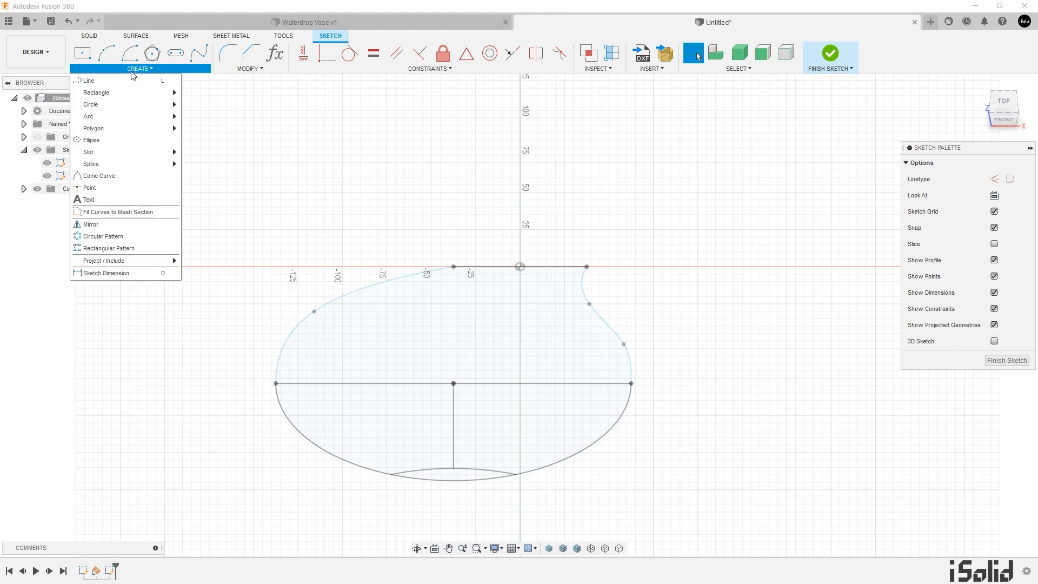
{"action": "left_click", "coordinate": [142, 142]}
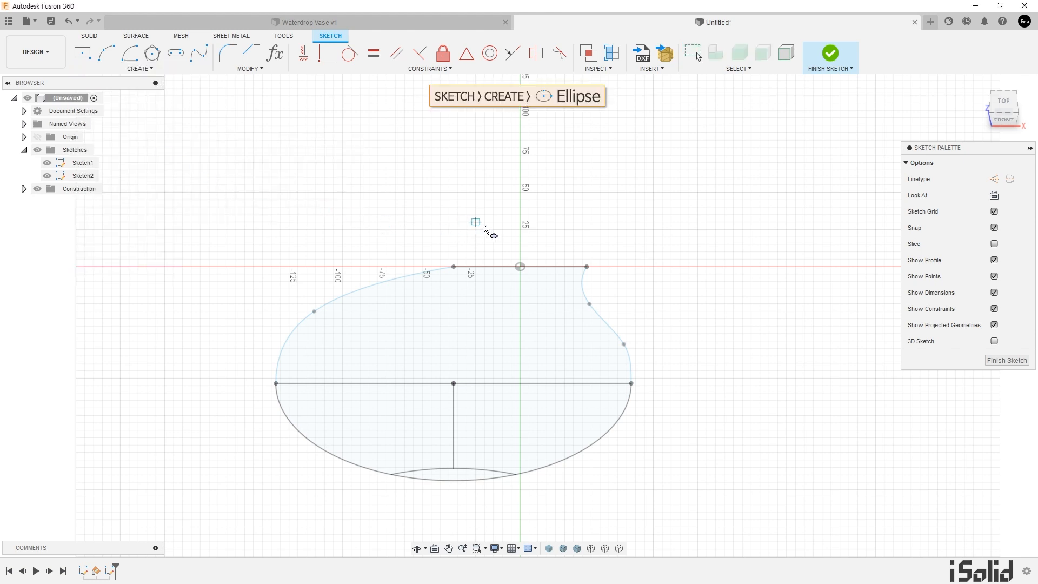
{"action": "left_click", "coordinate": [502, 244]}
{"action": "left_click", "coordinate": [609, 244]}
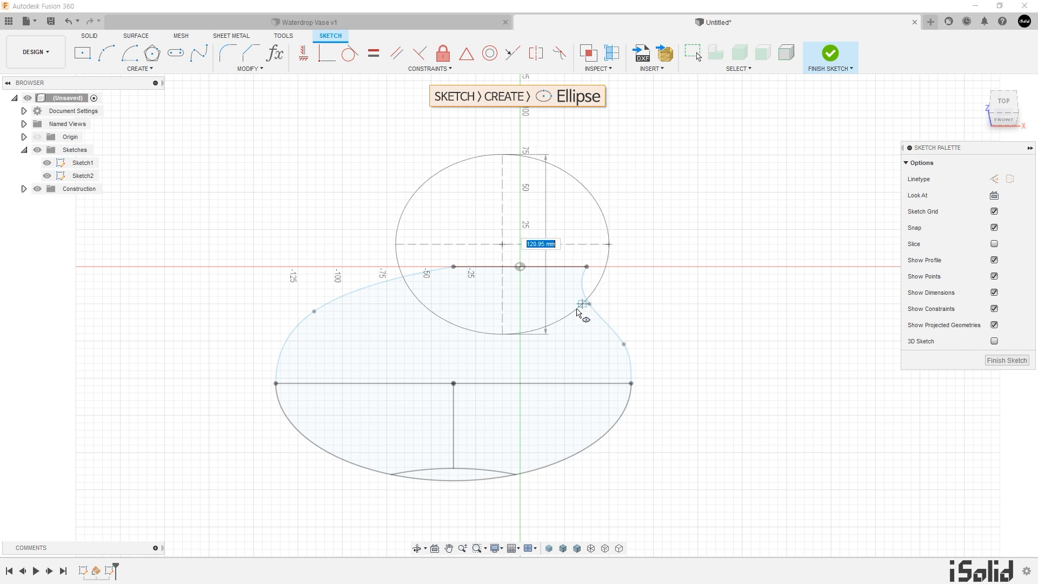
{"action": "left_click", "coordinate": [561, 299]}
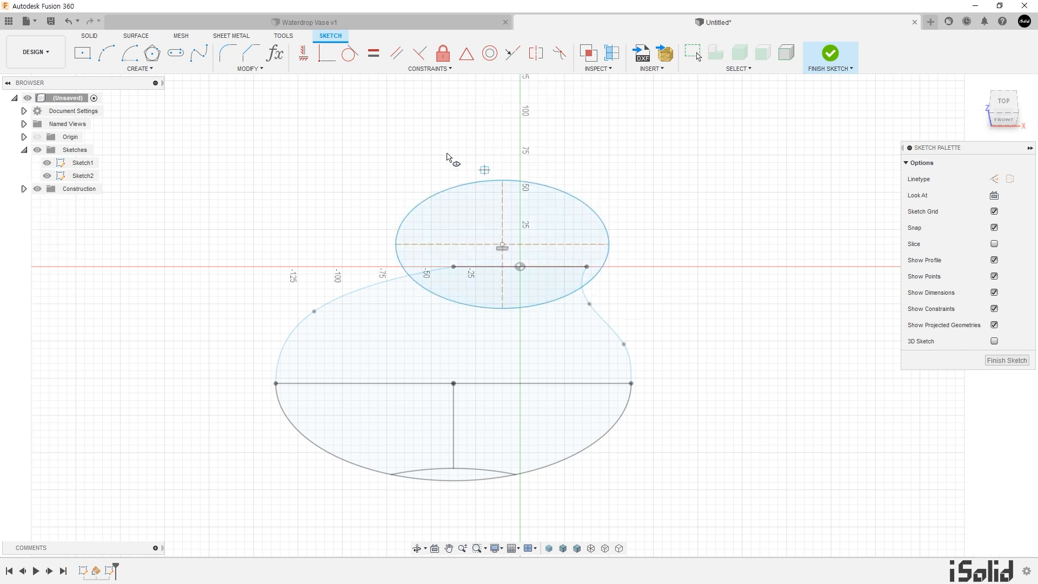
Step: Make the ellipse's left and right major-axis endpoints coincident with the corresponding endpoints of the profile's upper line
{"action": "left_click", "coordinate": [324, 62]}
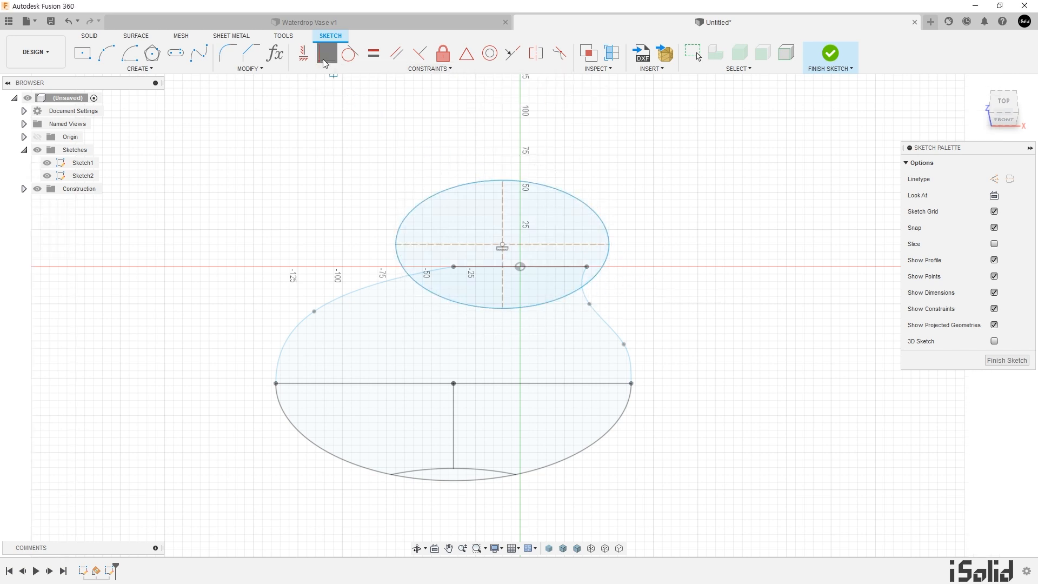
{"action": "left_click", "coordinate": [396, 245]}
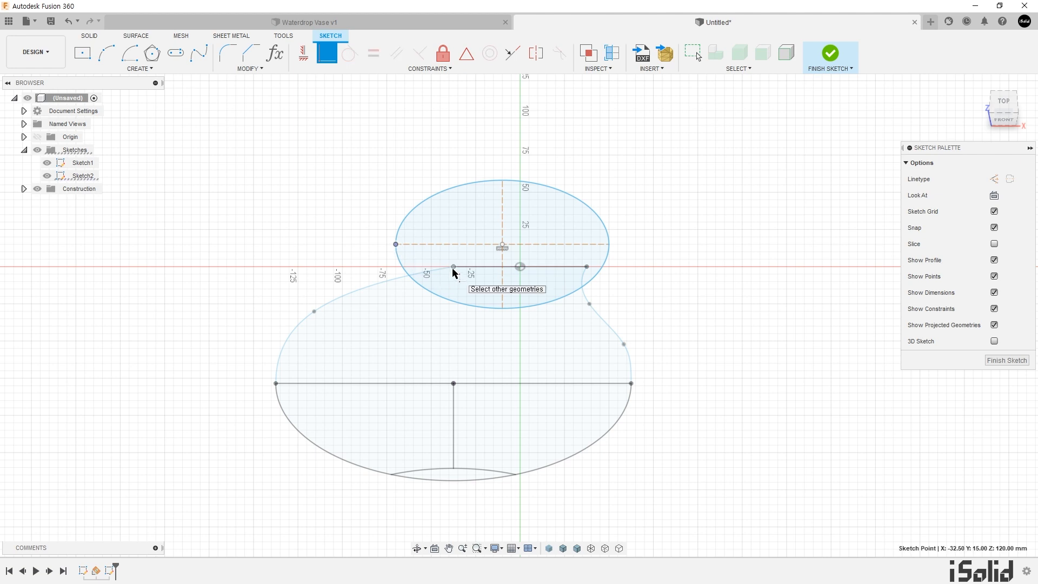
{"action": "left_click", "coordinate": [454, 267]}
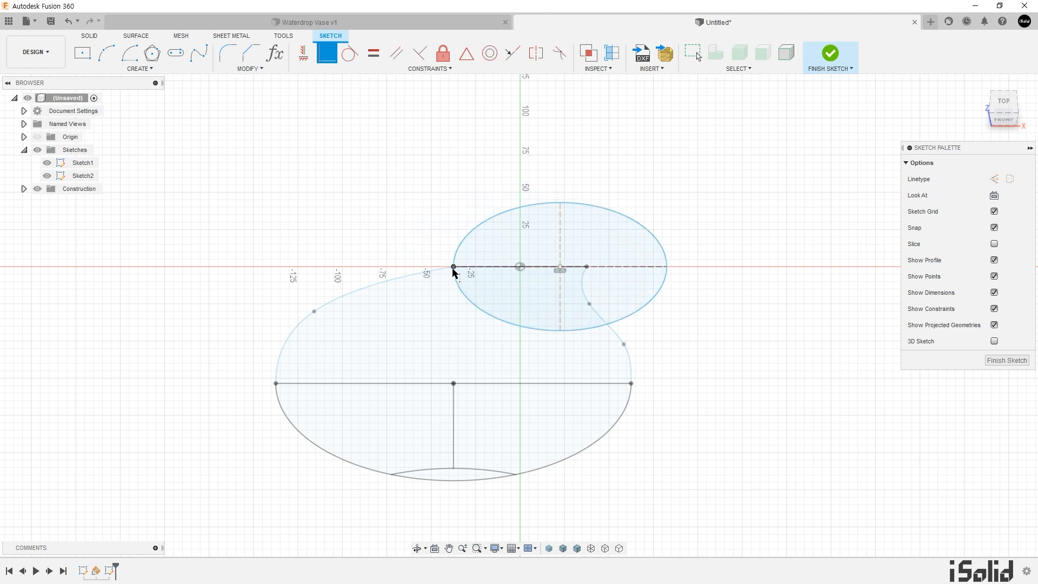
{"action": "left_click", "coordinate": [668, 267]}
{"action": "left_click", "coordinate": [588, 267]}
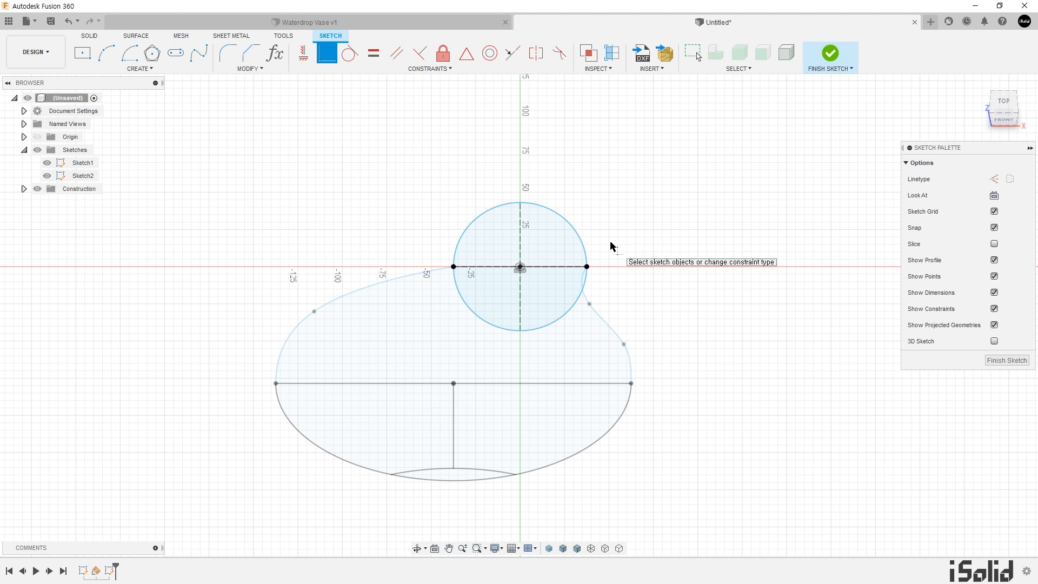
Step: Dimension the ellipse's minor axis to 65 mm and finish the sketch
{"action": "key", "text": "d"}
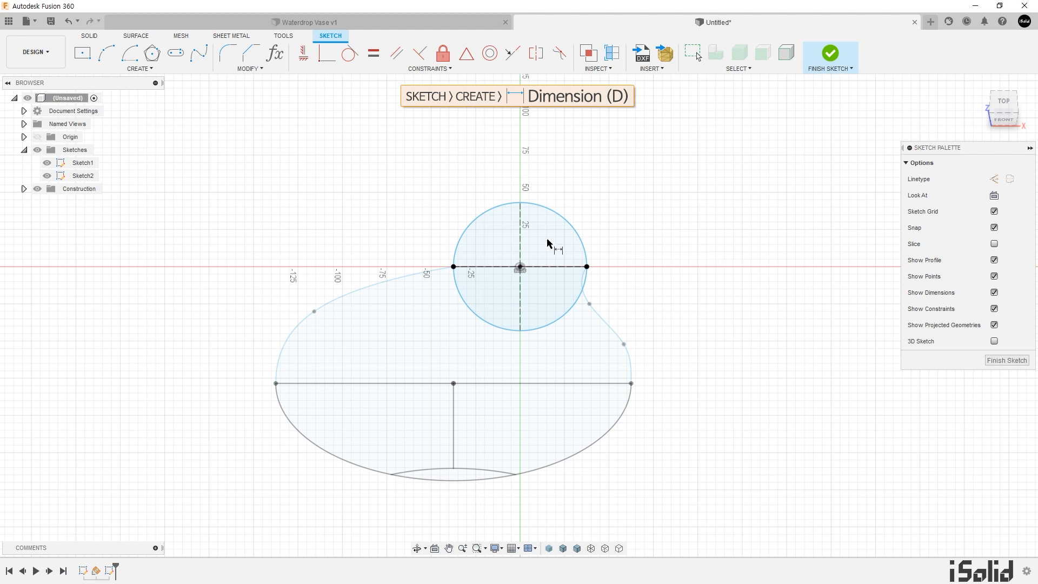
{"action": "left_click", "coordinate": [527, 255]}
{"action": "left_click", "coordinate": [635, 272]}
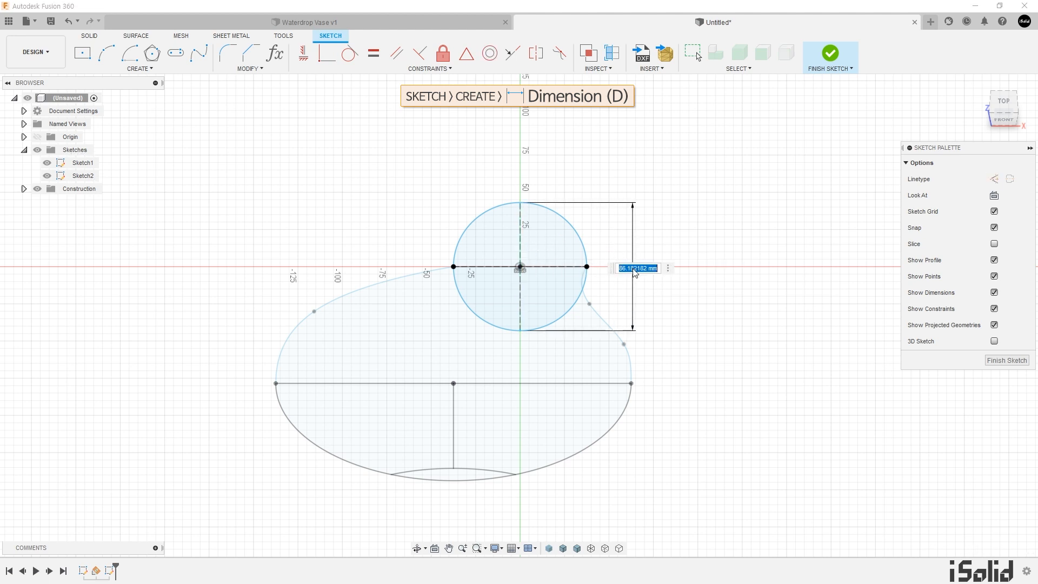
{"action": "type", "text": "65"}
{"action": "key", "text": "Return"}
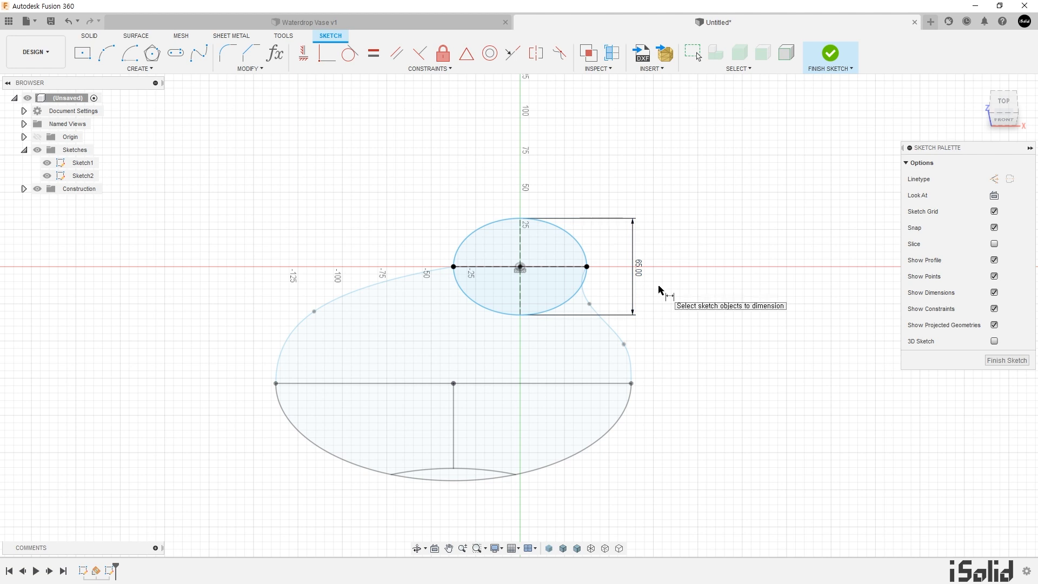
{"action": "key", "text": "Escape"}
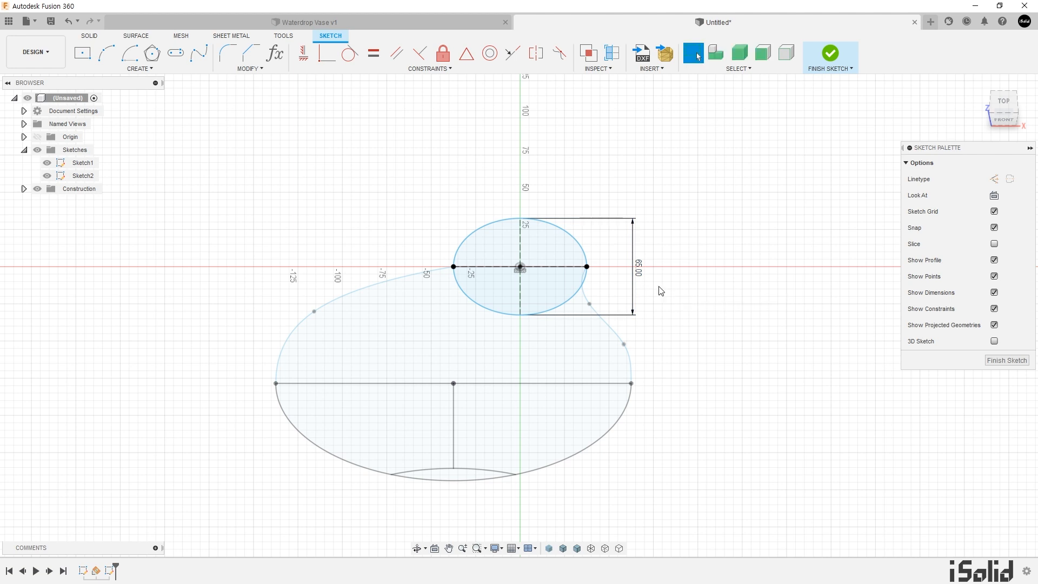
{"action": "left_click", "coordinate": [830, 54]}
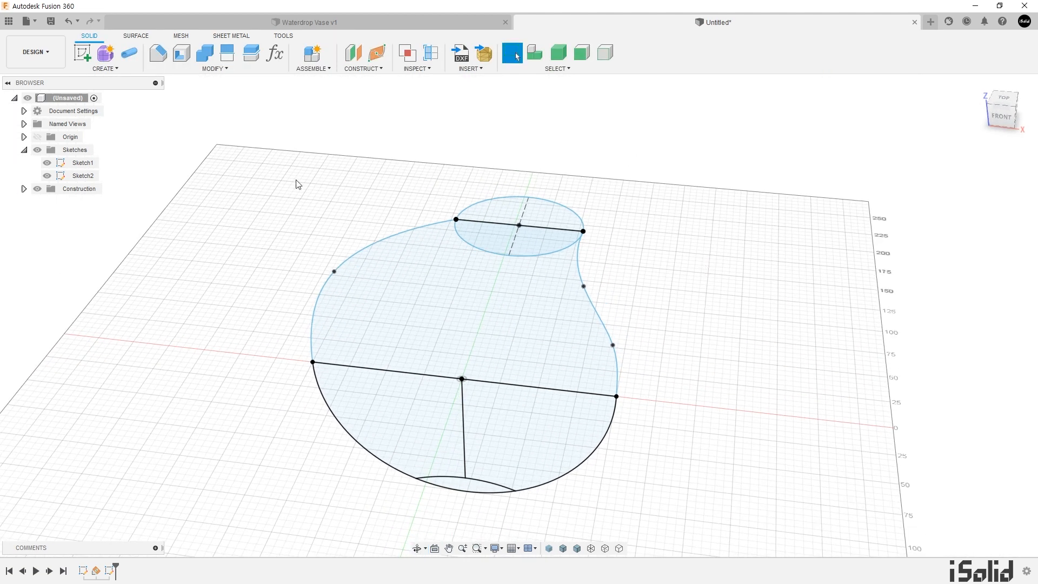
Step: Revolve the right half of the lower bowl profile fully around the vertical center line as a new body
{"action": "left_click", "coordinate": [118, 67]}
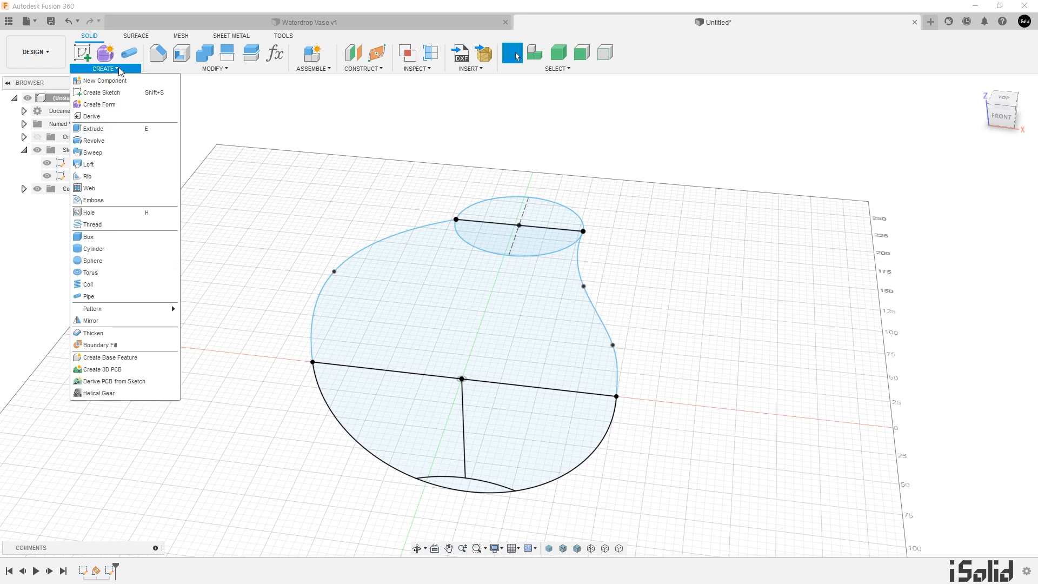
{"action": "left_click", "coordinate": [139, 141]}
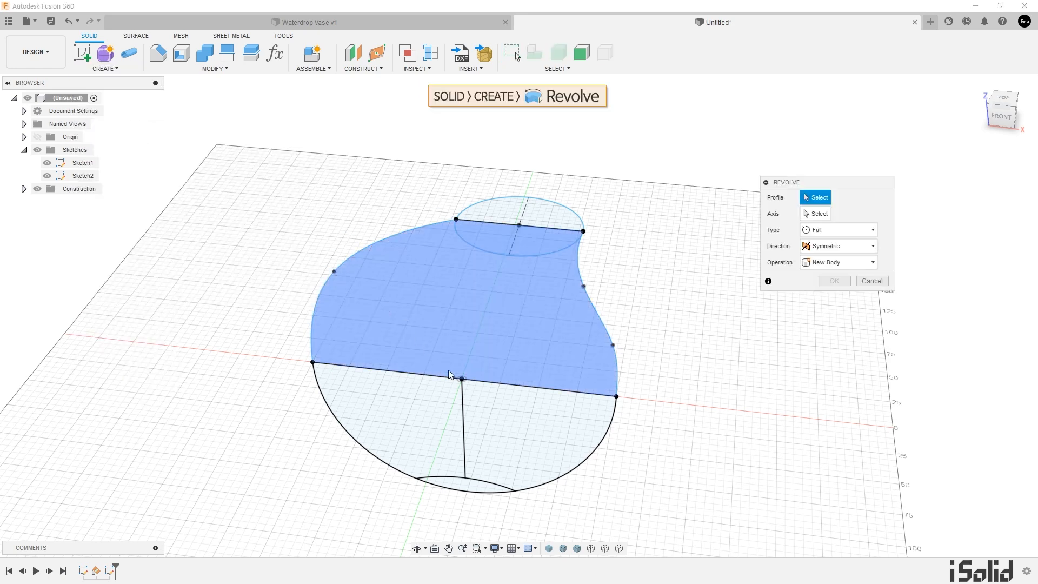
{"action": "left_click", "coordinate": [507, 425]}
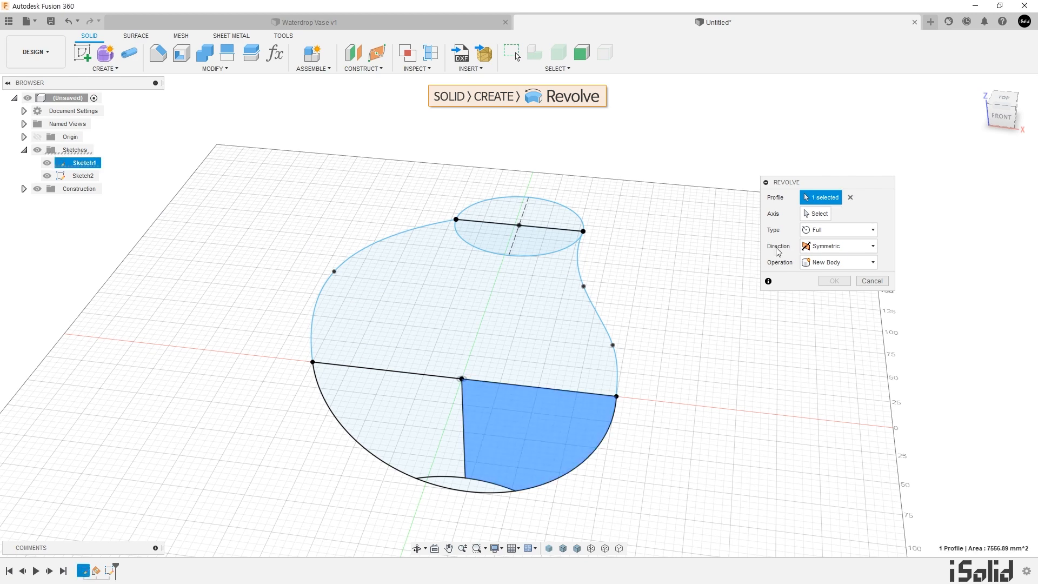
{"action": "left_click", "coordinate": [817, 214]}
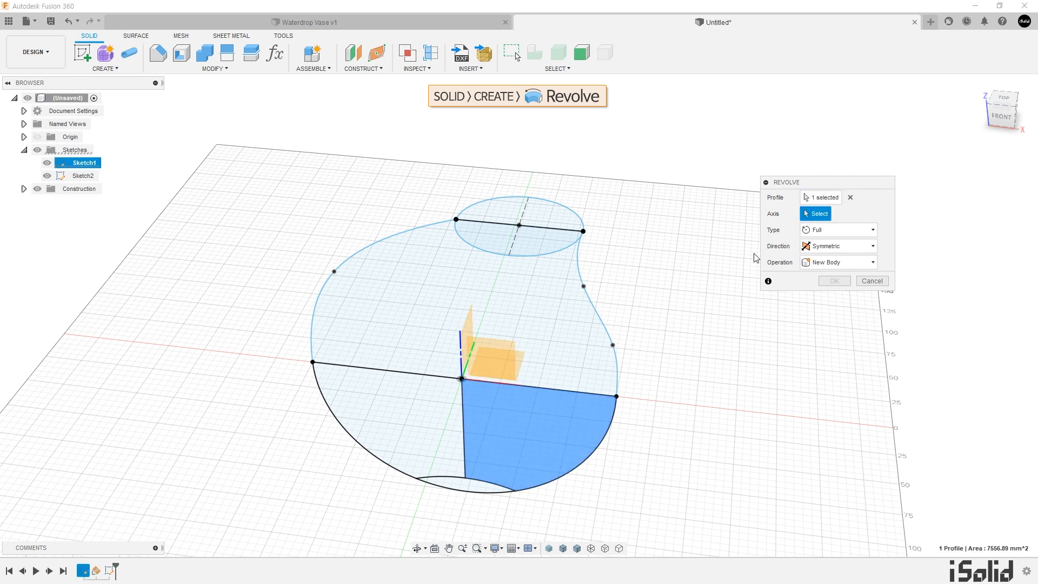
{"action": "left_click", "coordinate": [464, 423]}
{"action": "middle_click_drag", "start_coordinate": [674, 413], "coordinate": [695, 348], "text": "shift"}
{"action": "left_click", "coordinate": [833, 297]}
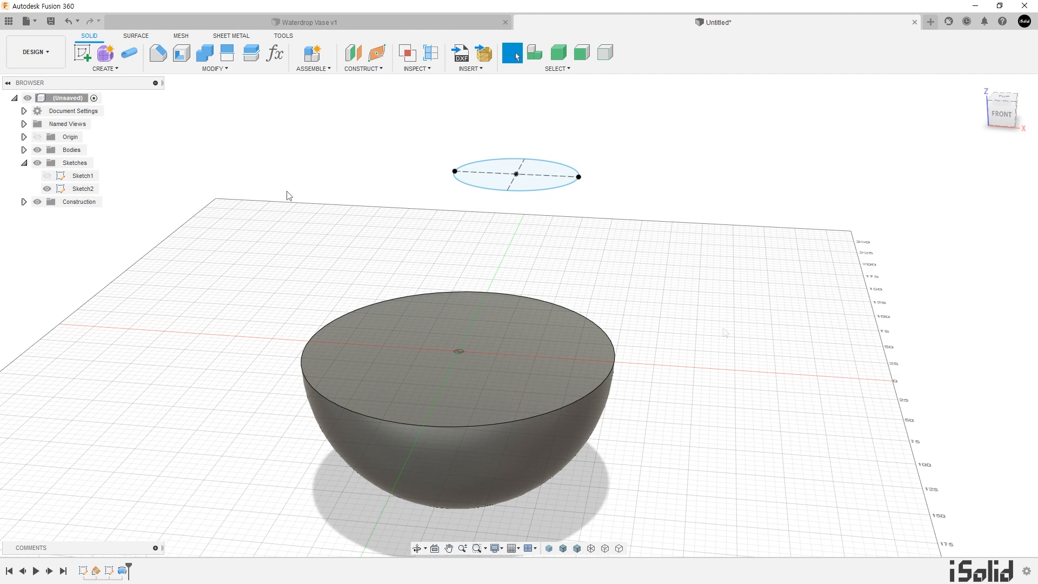
Step: Show Sketch1 again and start a Loft from the bowl's flat top face to the ellipse profile
{"action": "left_click", "coordinate": [48, 177]}
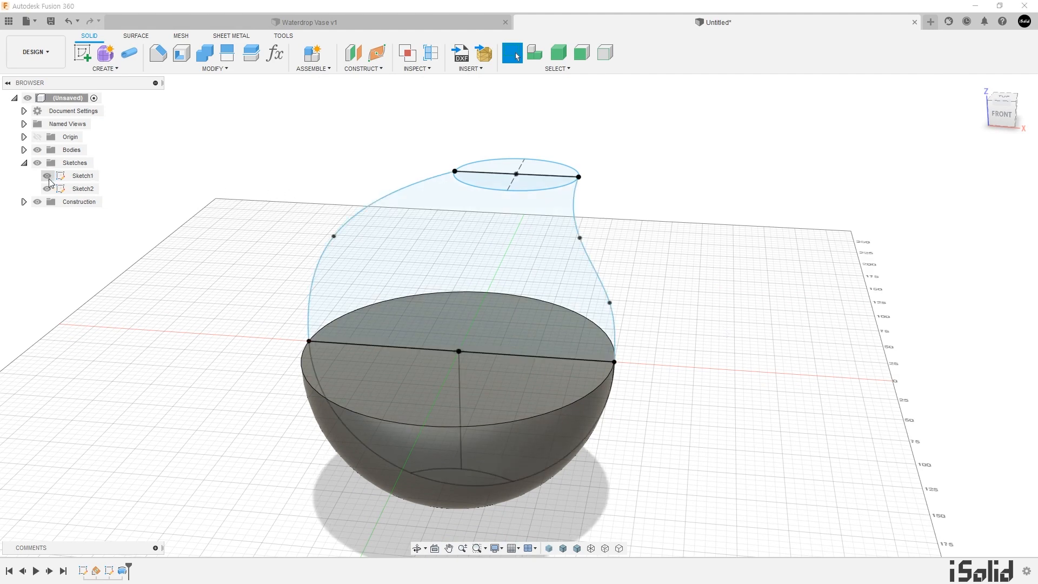
{"action": "left_click", "coordinate": [109, 70]}
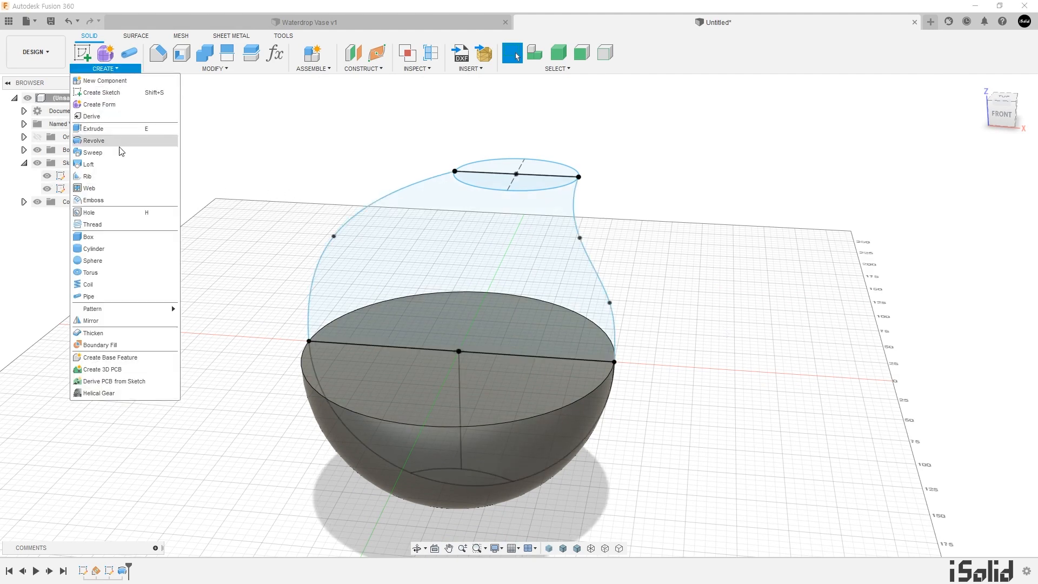
{"action": "left_click", "coordinate": [123, 164]}
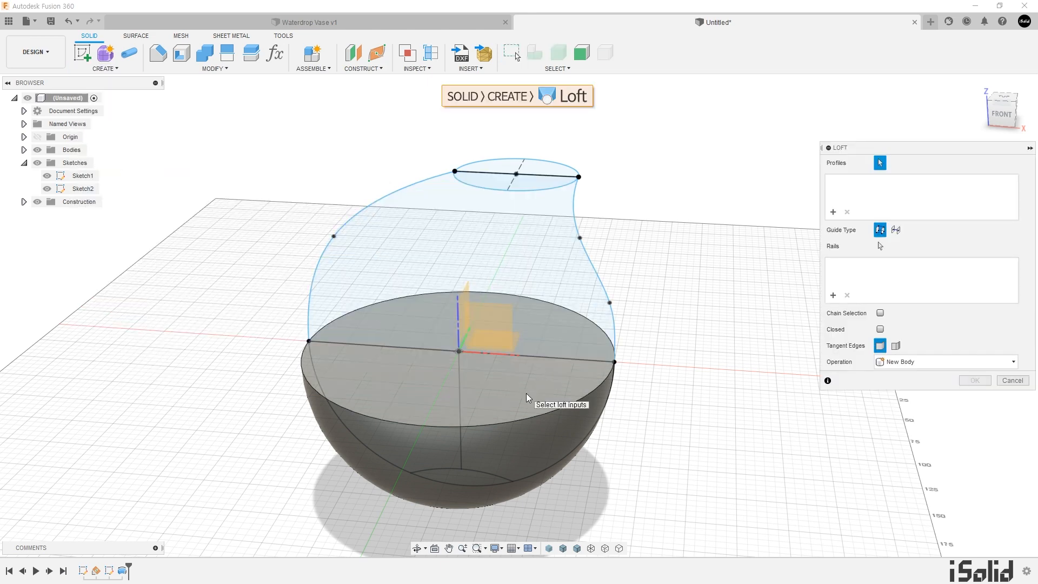
{"action": "left_click", "coordinate": [527, 394]}
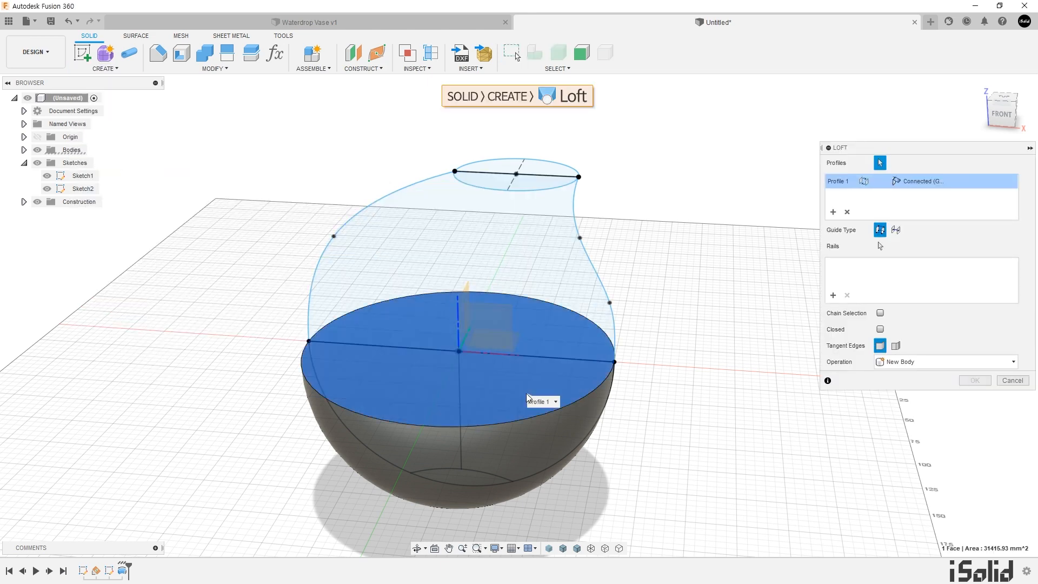
{"action": "left_click", "coordinate": [531, 188]}
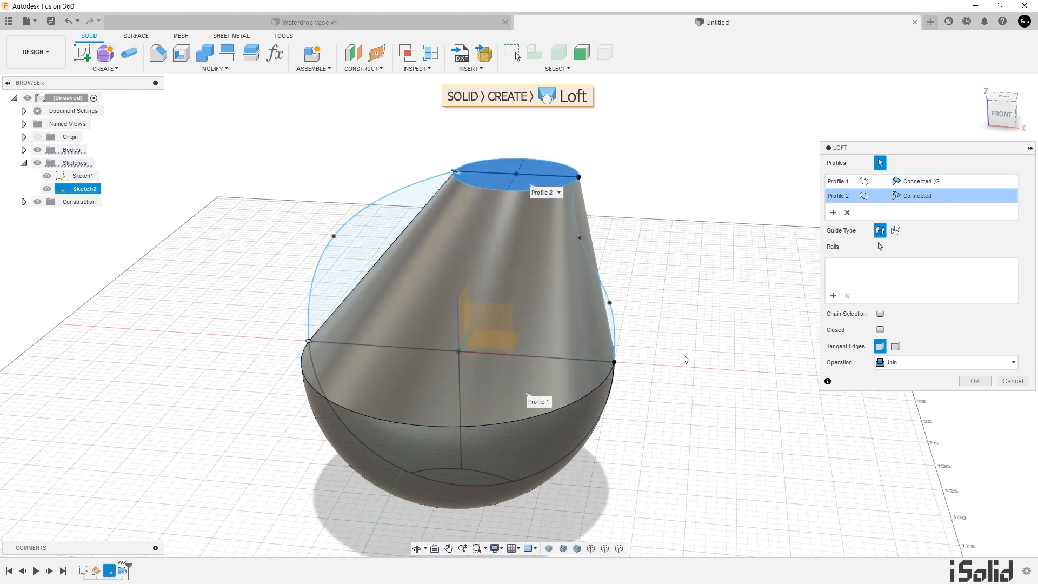
Step: Set the loft's continuity at Profile 1, the bowl's top face, to Tangent (G1)
{"action": "mouse_move", "coordinate": [686, 359]}
{"action": "middle_mouse_down", "text": "shift"}
{"action": "mouse_move", "coordinate": [700, 331]}
{"action": "mouse_move", "coordinate": [656, 355]}
{"action": "mouse_move", "coordinate": [671, 351]}
{"action": "middle_mouse_up", "text": "shift"}
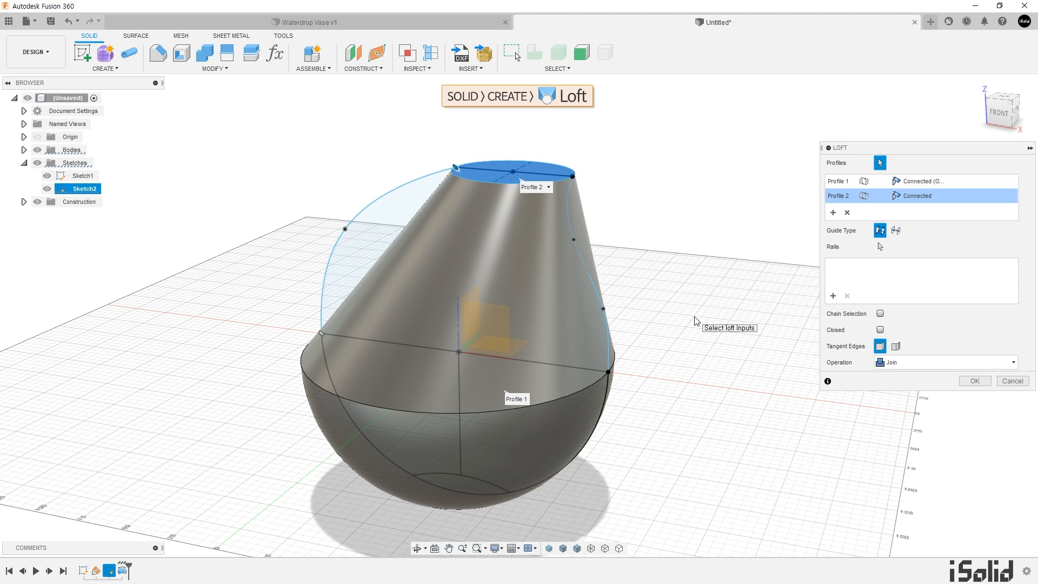
{"action": "left_click", "coordinate": [946, 182]}
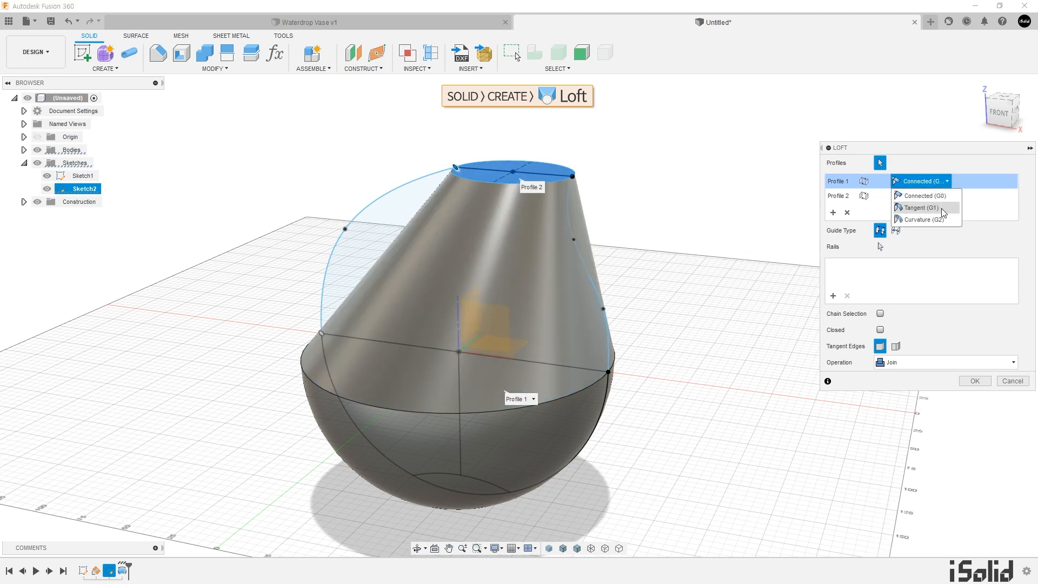
{"action": "left_click", "coordinate": [920, 207]}
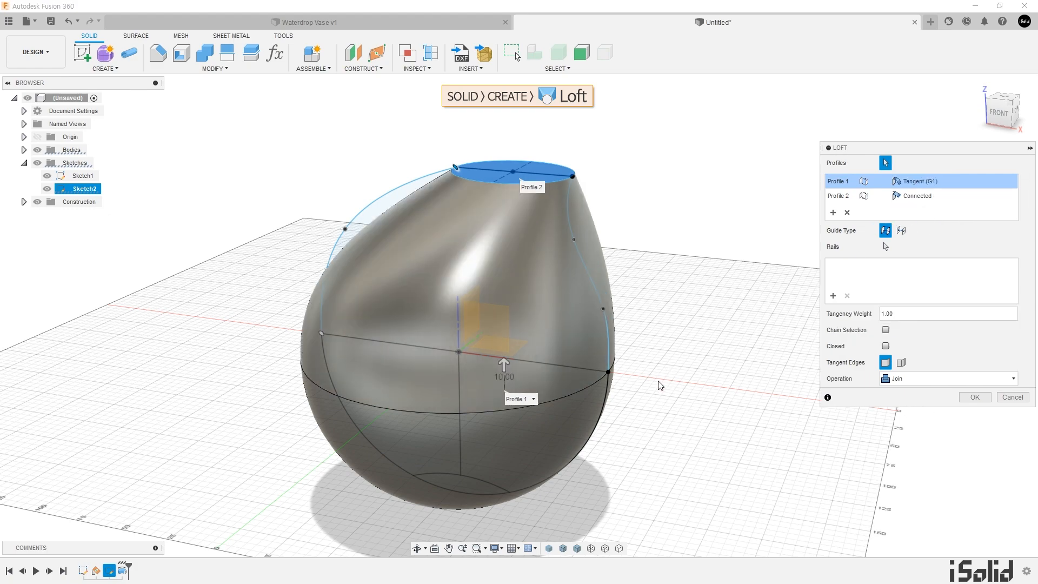
Step: Add the left and right side splines of Sketch1 as the loft's two rails and finish the loft with the Join operation
{"action": "mouse_move", "coordinate": [658, 384]}
{"action": "middle_mouse_down", "text": "shift"}
{"action": "mouse_move", "coordinate": [728, 357]}
{"action": "mouse_move", "coordinate": [663, 373]}
{"action": "middle_mouse_up", "text": "shift"}
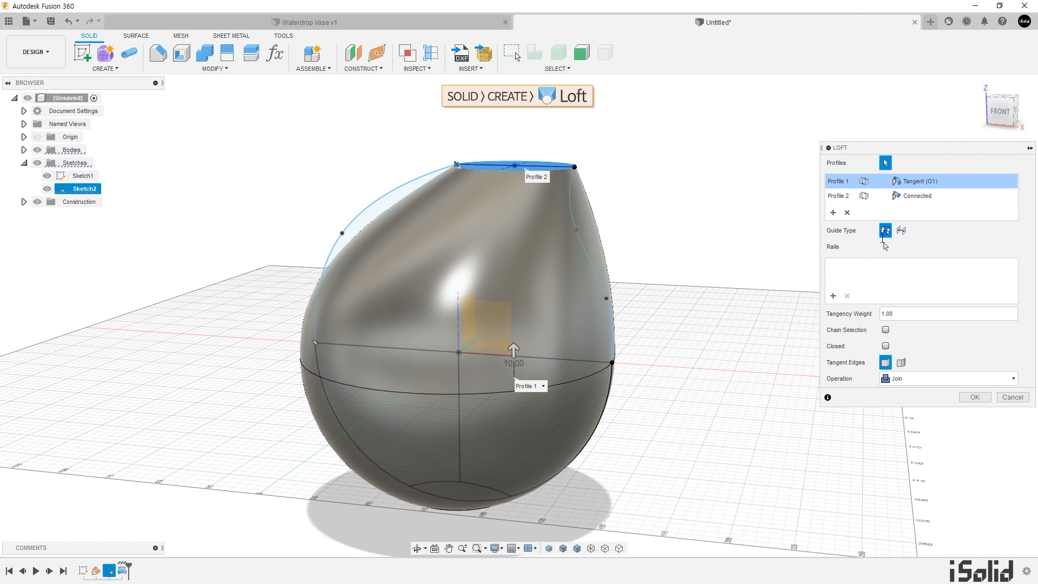
{"action": "left_click", "coordinate": [885, 246]}
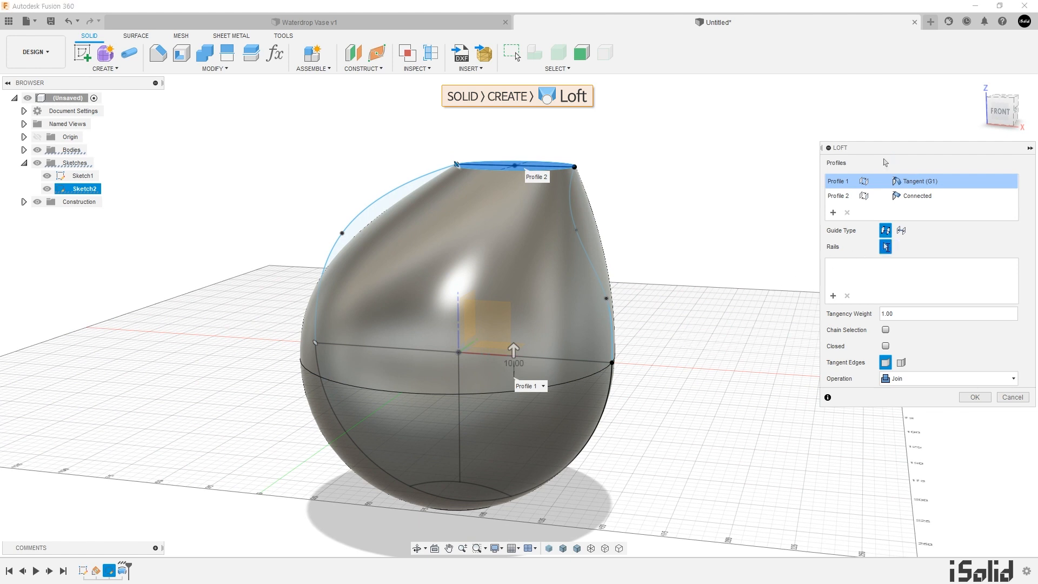
{"action": "left_click", "coordinate": [404, 190]}
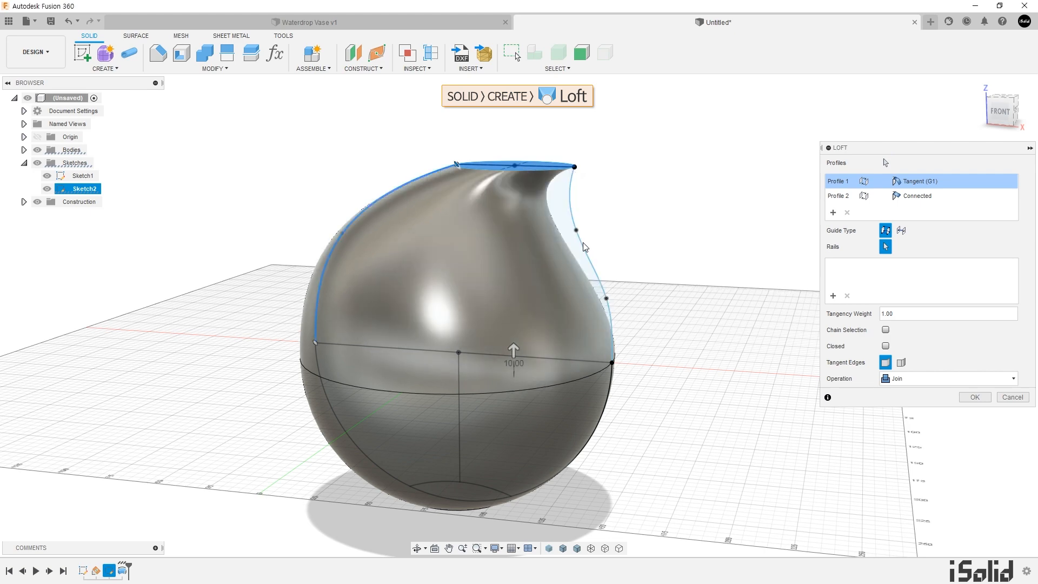
{"action": "left_click", "coordinate": [584, 247]}
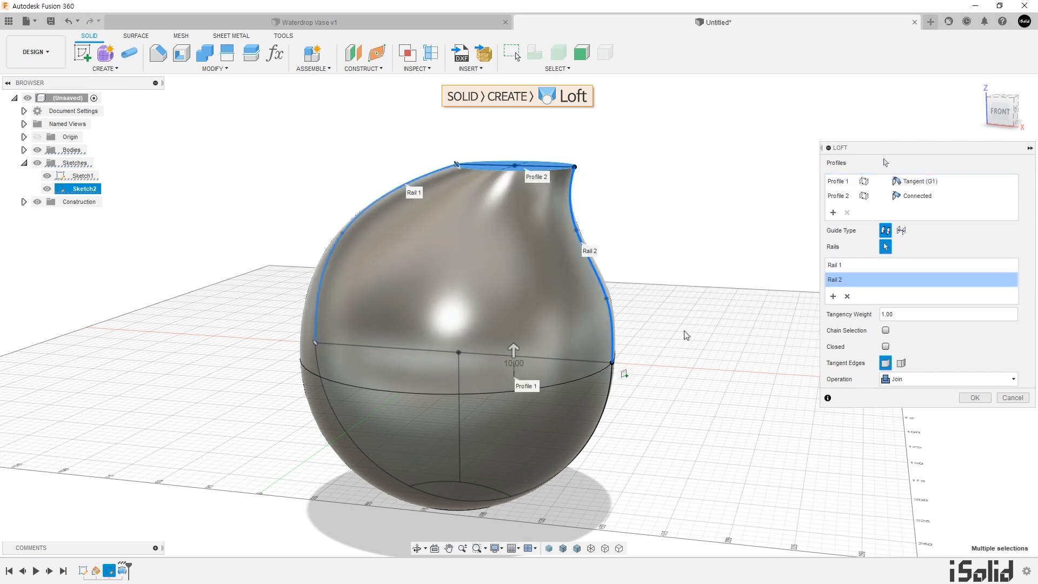
{"action": "mouse_move", "coordinate": [718, 365]}
{"action": "middle_mouse_down", "text": "shift"}
{"action": "mouse_move", "coordinate": [676, 371]}
{"action": "mouse_move", "coordinate": [588, 356]}
{"action": "mouse_move", "coordinate": [723, 345]}
{"action": "mouse_move", "coordinate": [718, 361]}
{"action": "middle_mouse_up", "text": "shift"}
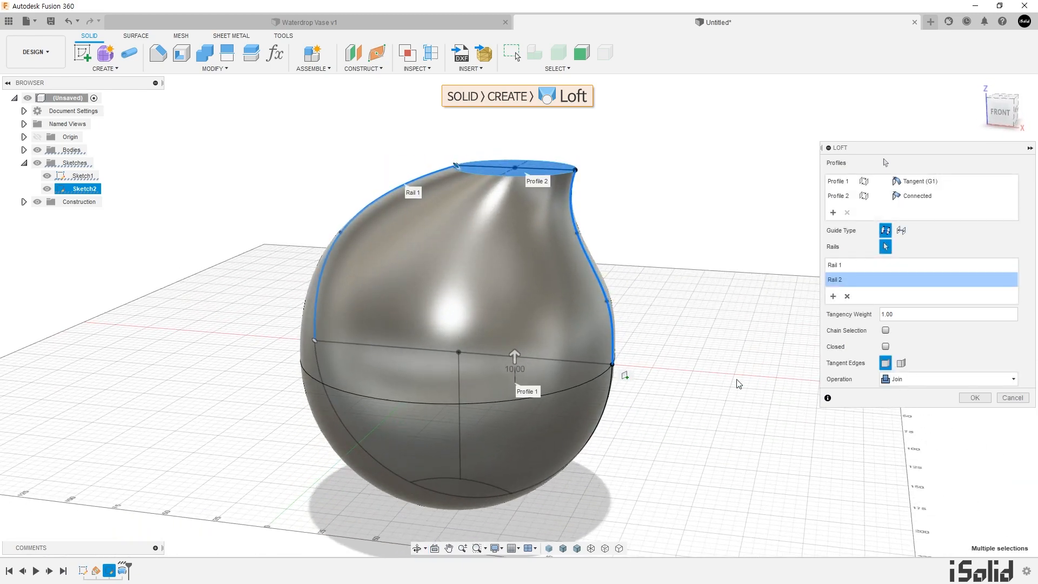
{"action": "left_click", "coordinate": [965, 400]}
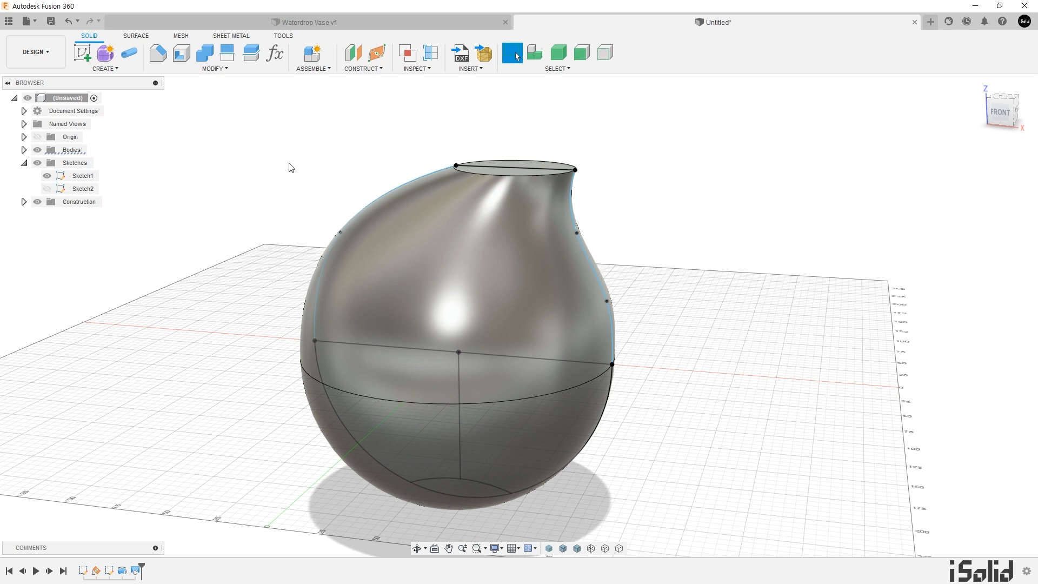
Step: Shell the vase to a 4 mm inside thickness, removing the elliptical top face as the opening
{"action": "left_click", "coordinate": [215, 68]}
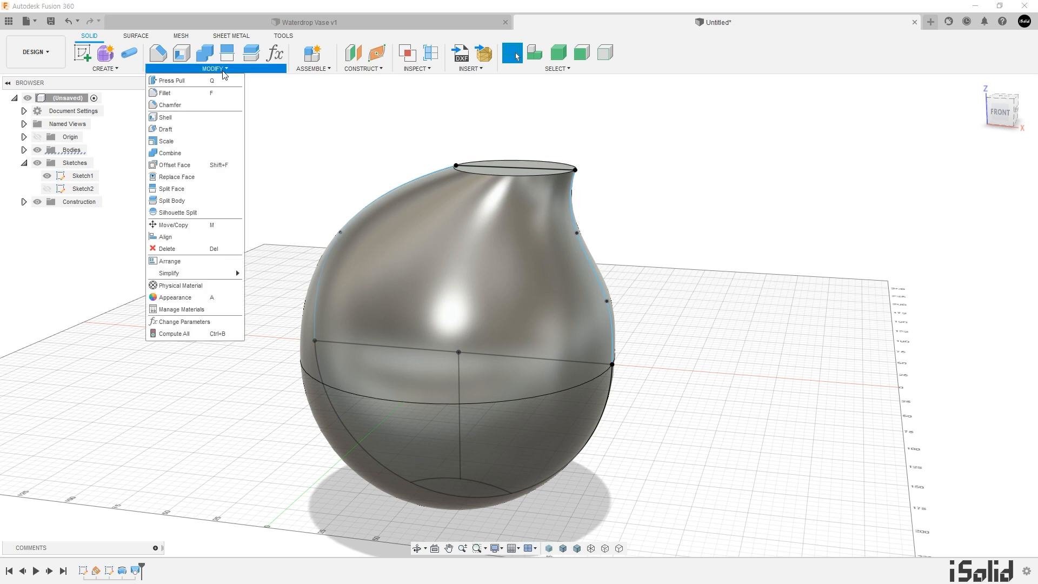
{"action": "left_click", "coordinate": [200, 125]}
{"action": "middle_click_drag", "start_coordinate": [672, 255], "coordinate": [575, 201], "text": "shift"}
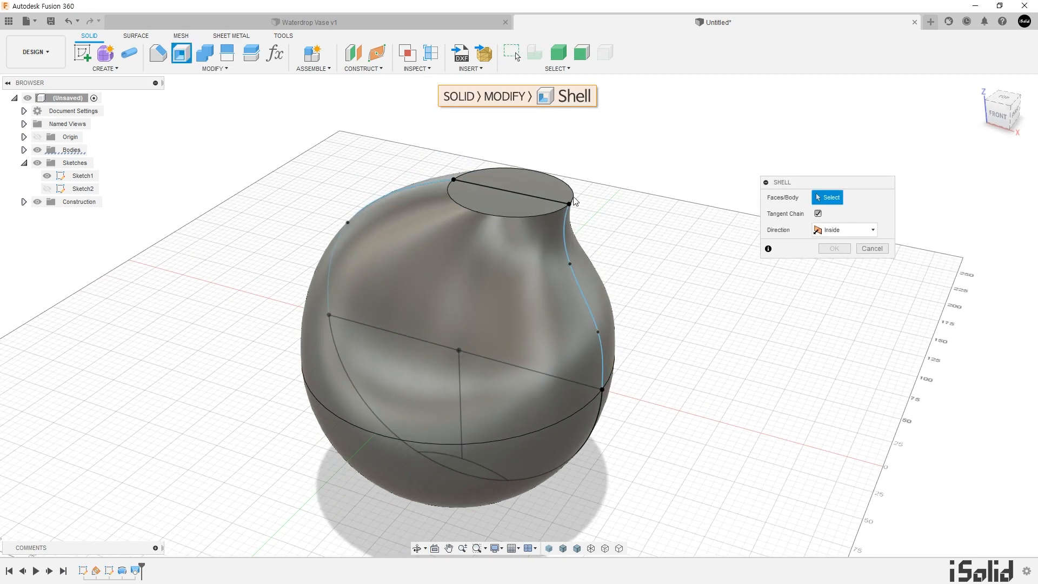
{"action": "left_click", "coordinate": [534, 184]}
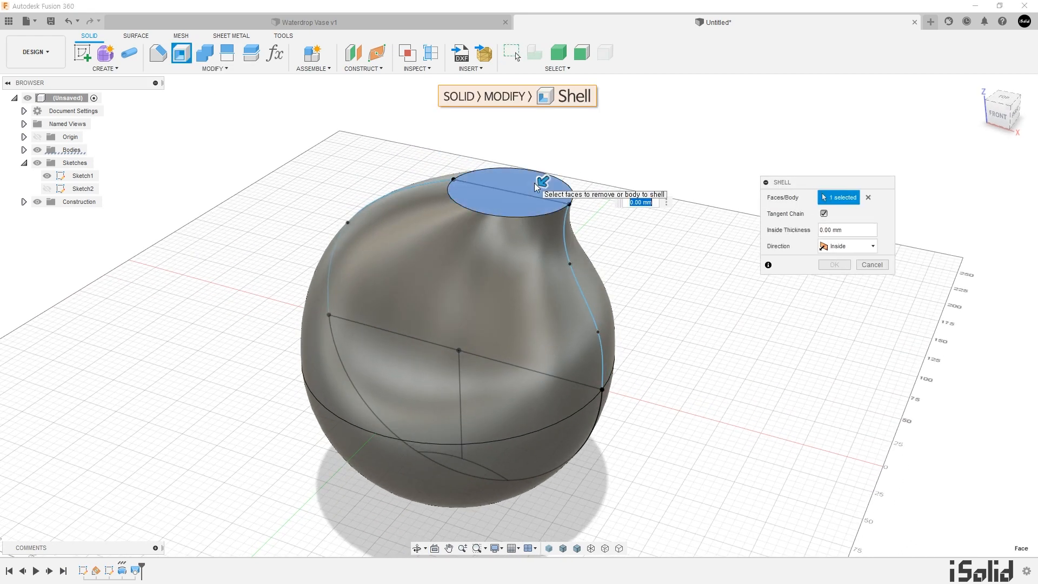
{"action": "double_click", "coordinate": [842, 233]}
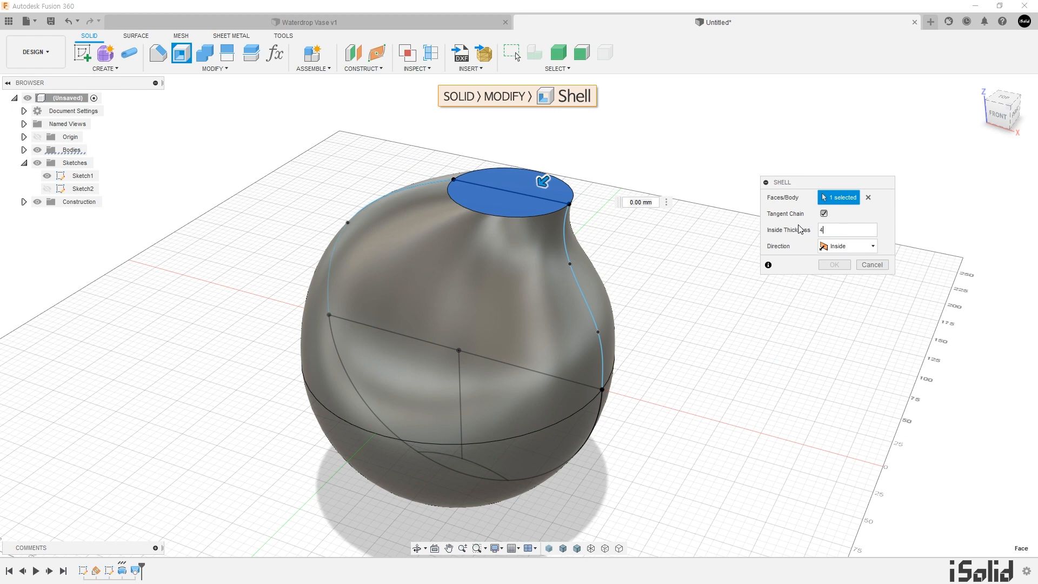
{"action": "mouse_move", "coordinate": [644, 283]}
{"action": "middle_mouse_down", "text": "shift"}
{"action": "mouse_move", "coordinate": [637, 301]}
{"action": "mouse_move", "coordinate": [646, 272]}
{"action": "middle_mouse_up", "text": "shift"}
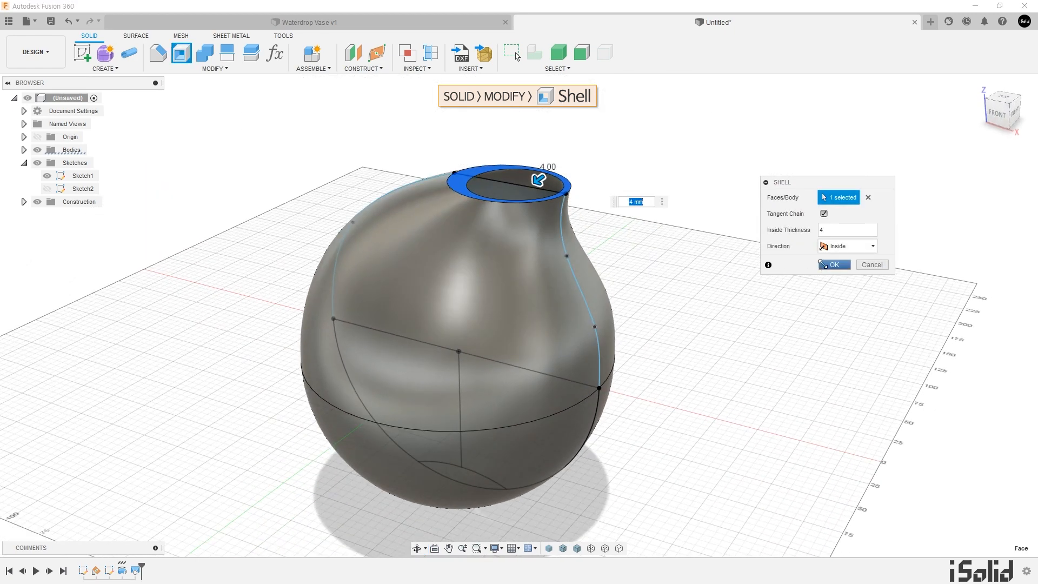
{"action": "left_click", "coordinate": [833, 264]}
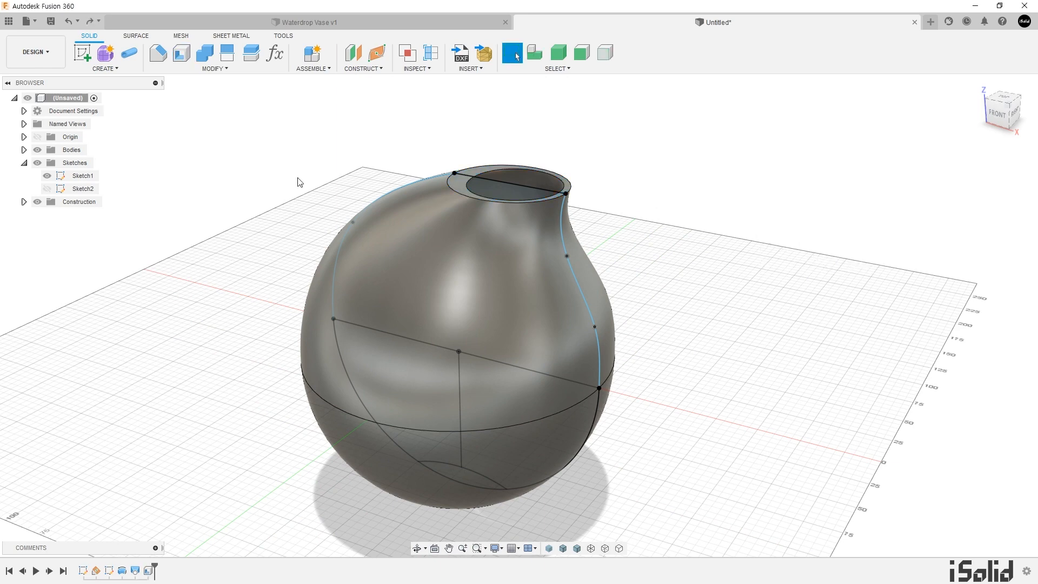
Step: Reshape the vase sides in front view by moving the left spline's middle point and the right spline's upper fit point inward
{"action": "key", "text": "F4"}
{"action": "mouse_move", "coordinate": [704, 346]}
{"action": "left_mouse_down"}
{"action": "mouse_move", "coordinate": [688, 371]}
{"action": "mouse_move", "coordinate": [716, 285]}
{"action": "mouse_move", "coordinate": [717, 330]}
{"action": "left_mouse_up"}
{"action": "middle_click_drag", "start_coordinate": [723, 316], "coordinate": [730, 307]}
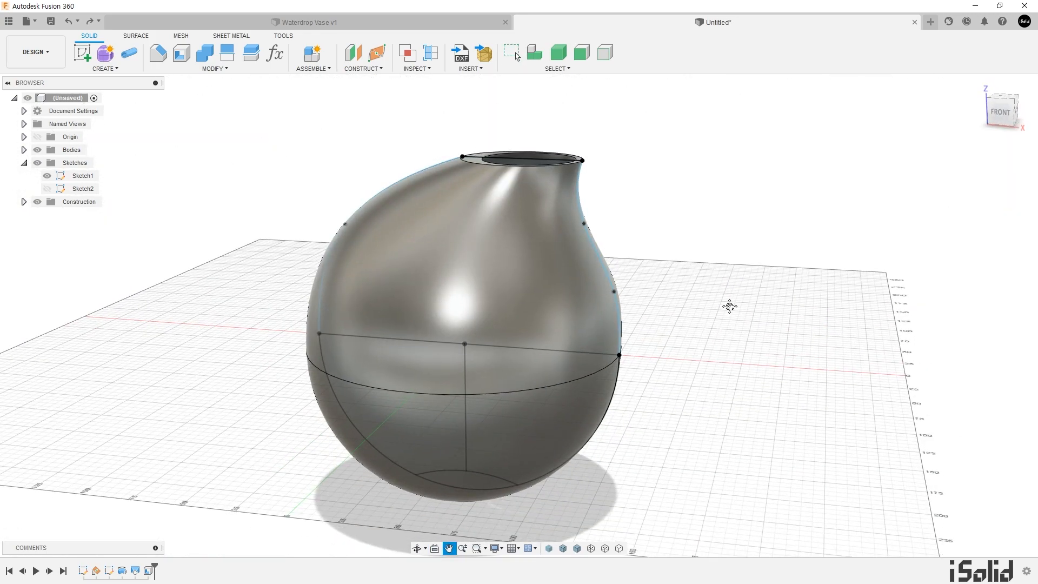
{"action": "left_click", "coordinate": [999, 115]}
{"action": "middle_click_drag", "start_coordinate": [688, 313], "coordinate": [749, 249]}
{"action": "left_click_drag", "start_coordinate": [342, 197], "coordinate": [349, 203]}
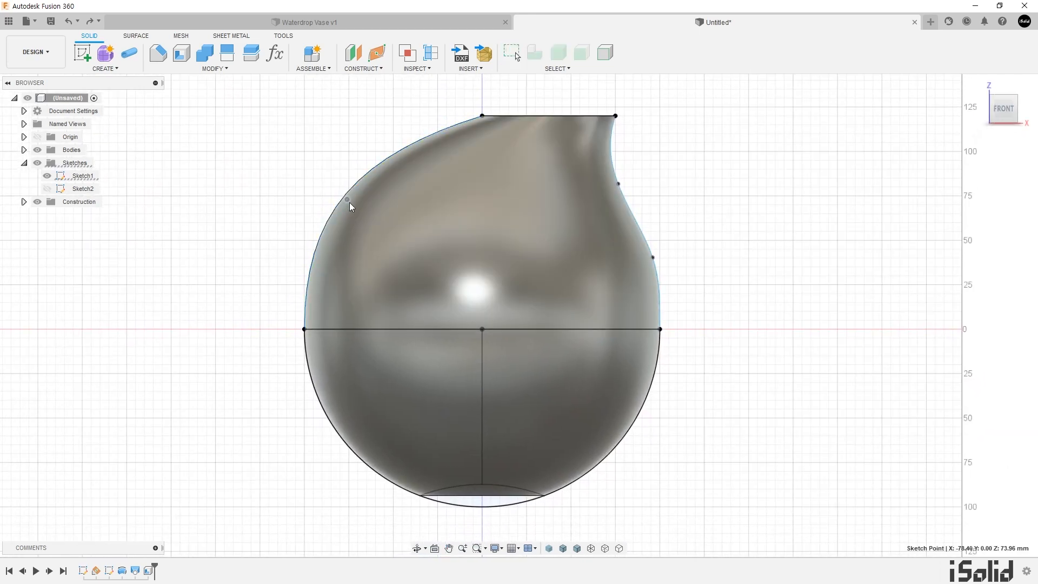
{"action": "left_click_drag", "start_coordinate": [618, 183], "coordinate": [598, 186]}
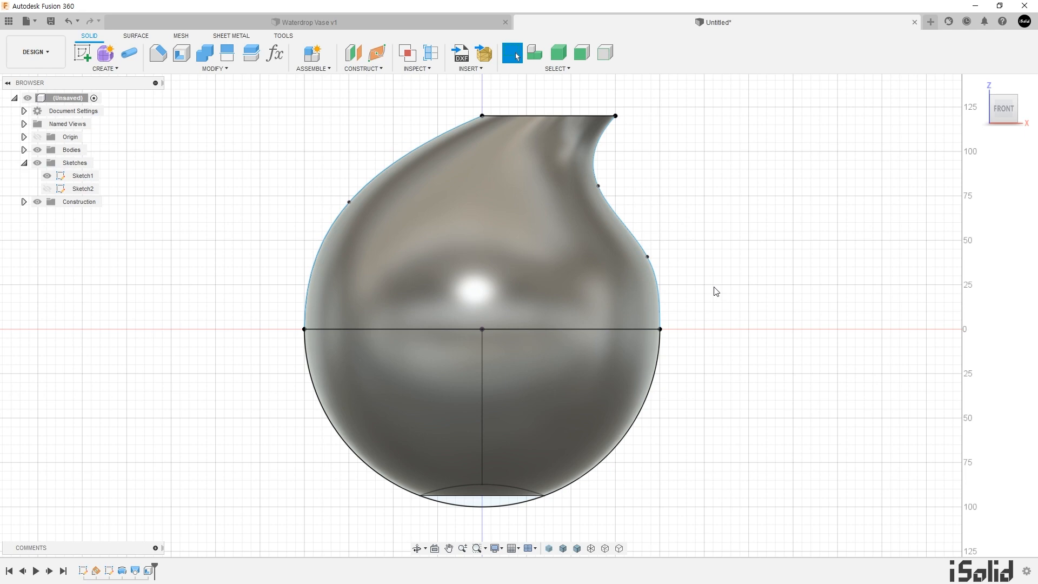
Step: Try moving the left spline's middle point outward to about X -71, Z 88 mm, and undo that change
{"action": "mouse_move", "coordinate": [738, 301]}
{"action": "middle_mouse_down", "text": "shift"}
{"action": "mouse_move", "coordinate": [703, 343]}
{"action": "mouse_move", "coordinate": [649, 324]}
{"action": "mouse_move", "coordinate": [642, 306]}
{"action": "mouse_move", "coordinate": [704, 322]}
{"action": "mouse_move", "coordinate": [737, 317]}
{"action": "middle_mouse_up", "text": "shift"}
{"action": "left_click", "coordinate": [1004, 112]}
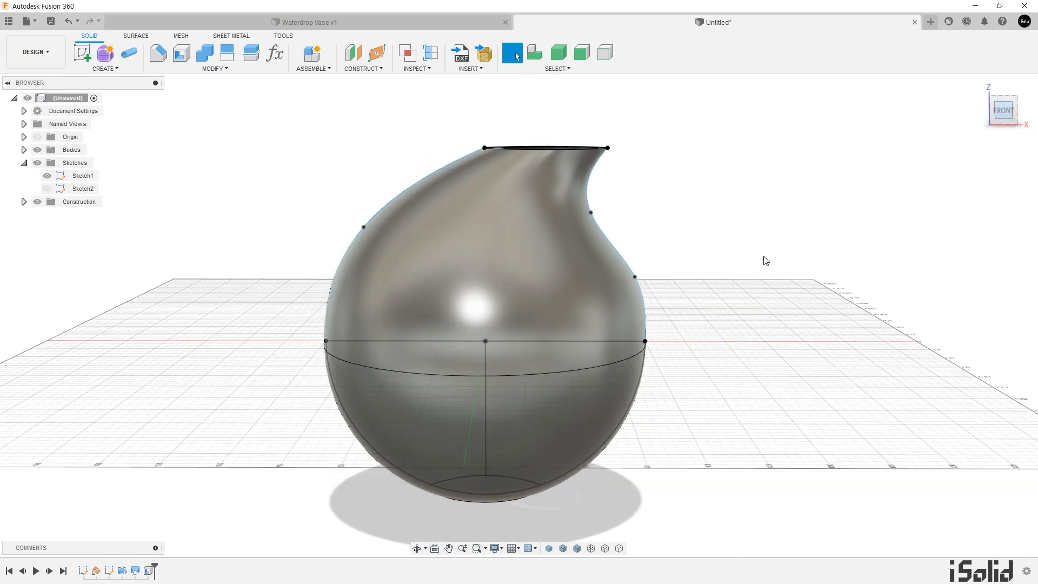
{"action": "middle_click_drag", "start_coordinate": [713, 276], "coordinate": [698, 250]}
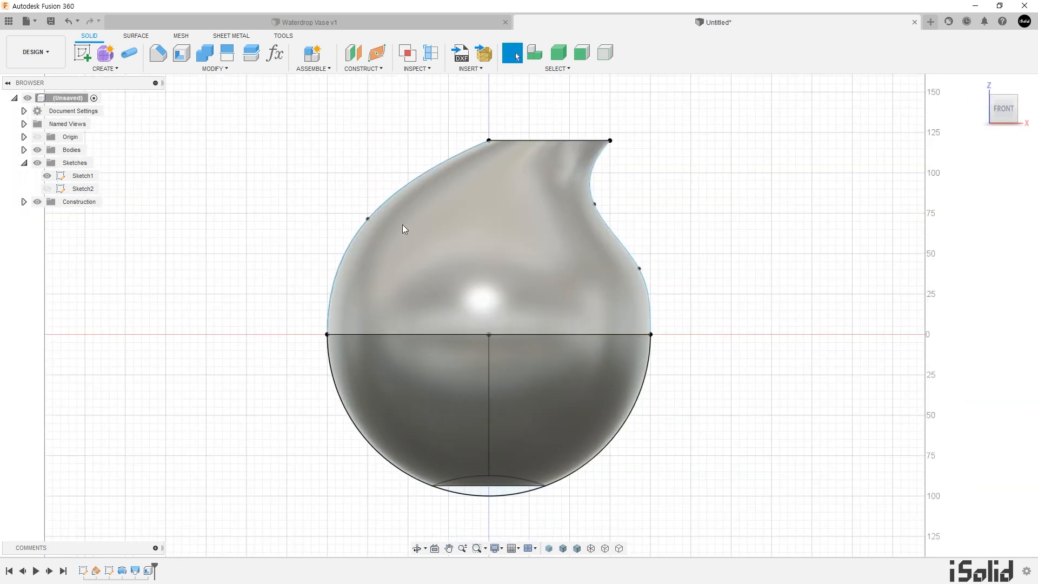
{"action": "left_click_drag", "start_coordinate": [375, 197], "coordinate": [374, 193]}
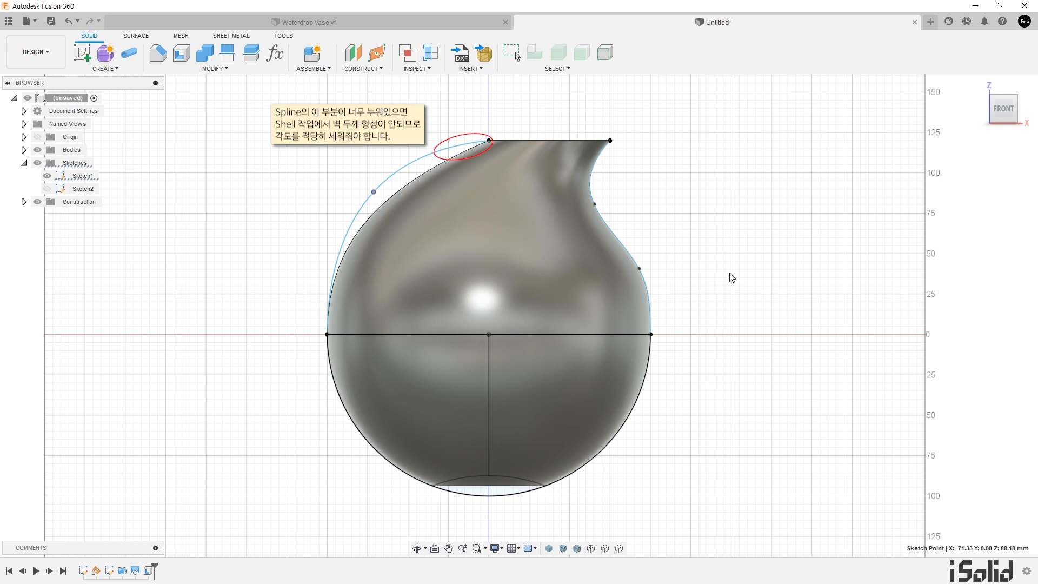
{"action": "middle_click_drag", "start_coordinate": [683, 290], "coordinate": [725, 312], "text": "shift"}
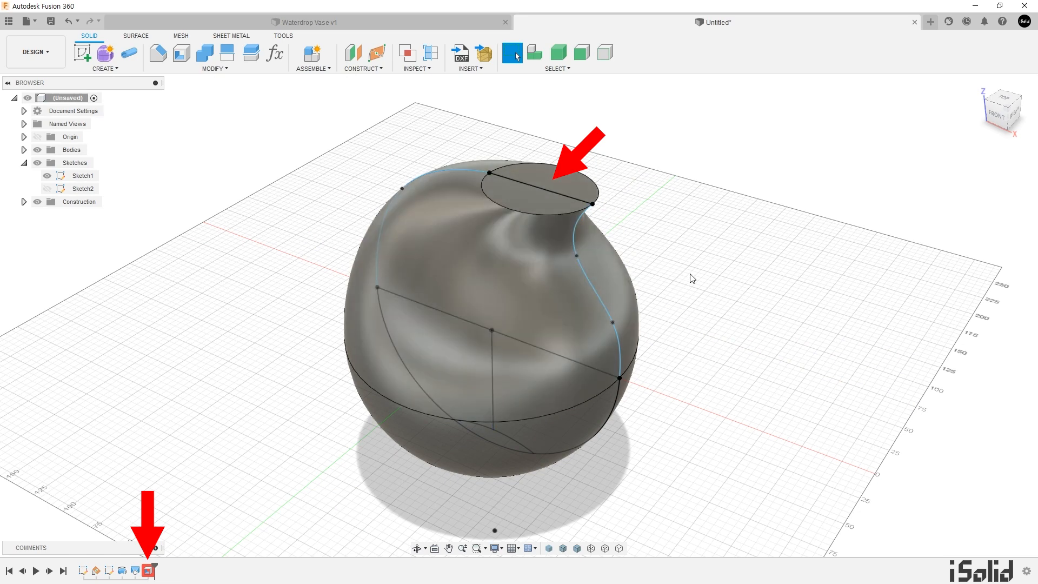
{"action": "key", "text": "ctrl+z"}
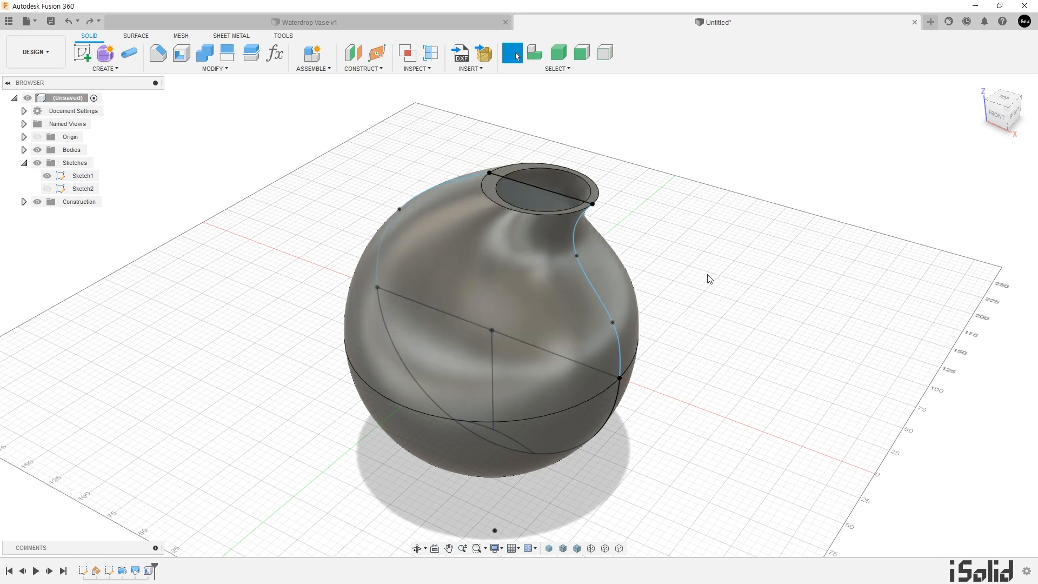
Step: Hide Sketch1 and display the finished vase in the shaded visual style without edges
{"action": "middle_click_drag", "start_coordinate": [697, 294], "coordinate": [701, 283], "text": "shift"}
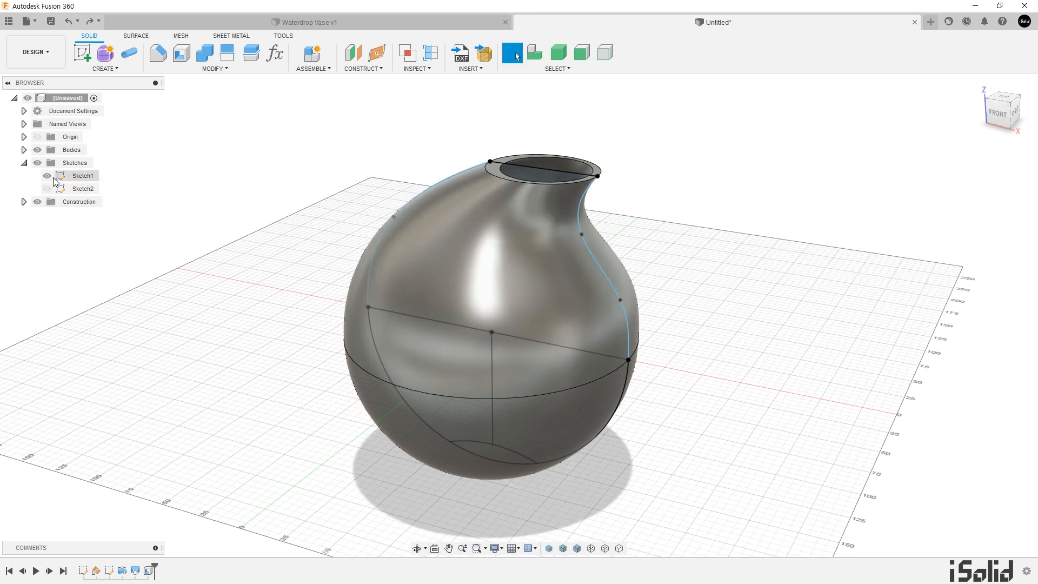
{"action": "left_click", "coordinate": [65, 176]}
{"action": "left_click", "coordinate": [47, 176]}
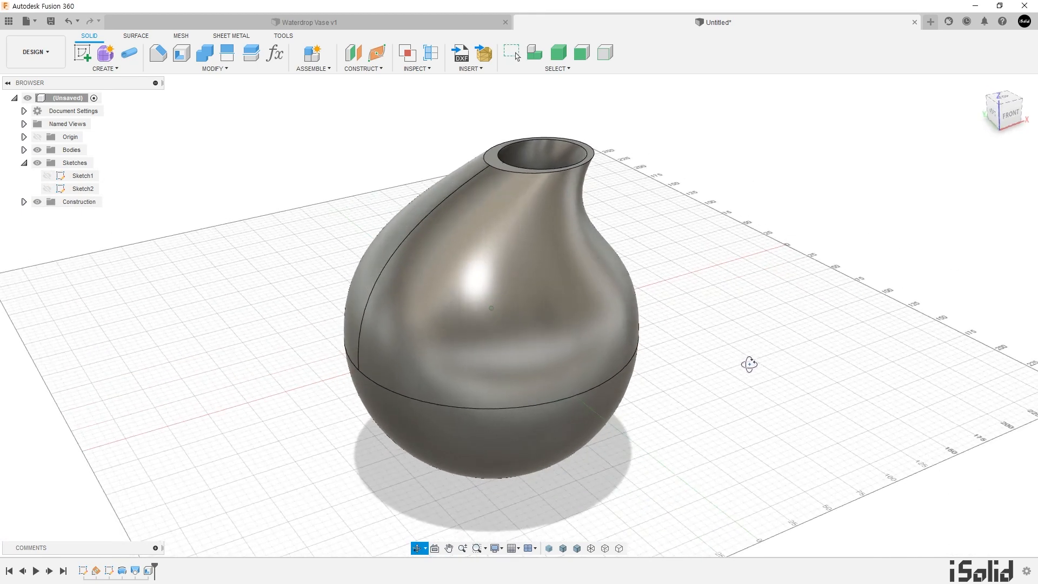
{"action": "left_click", "coordinate": [550, 548]}
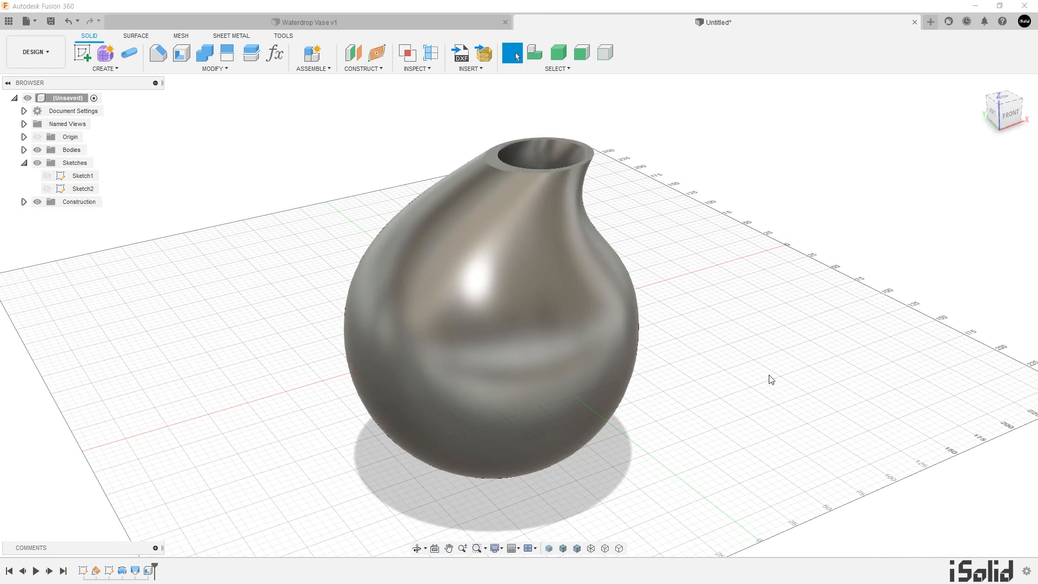